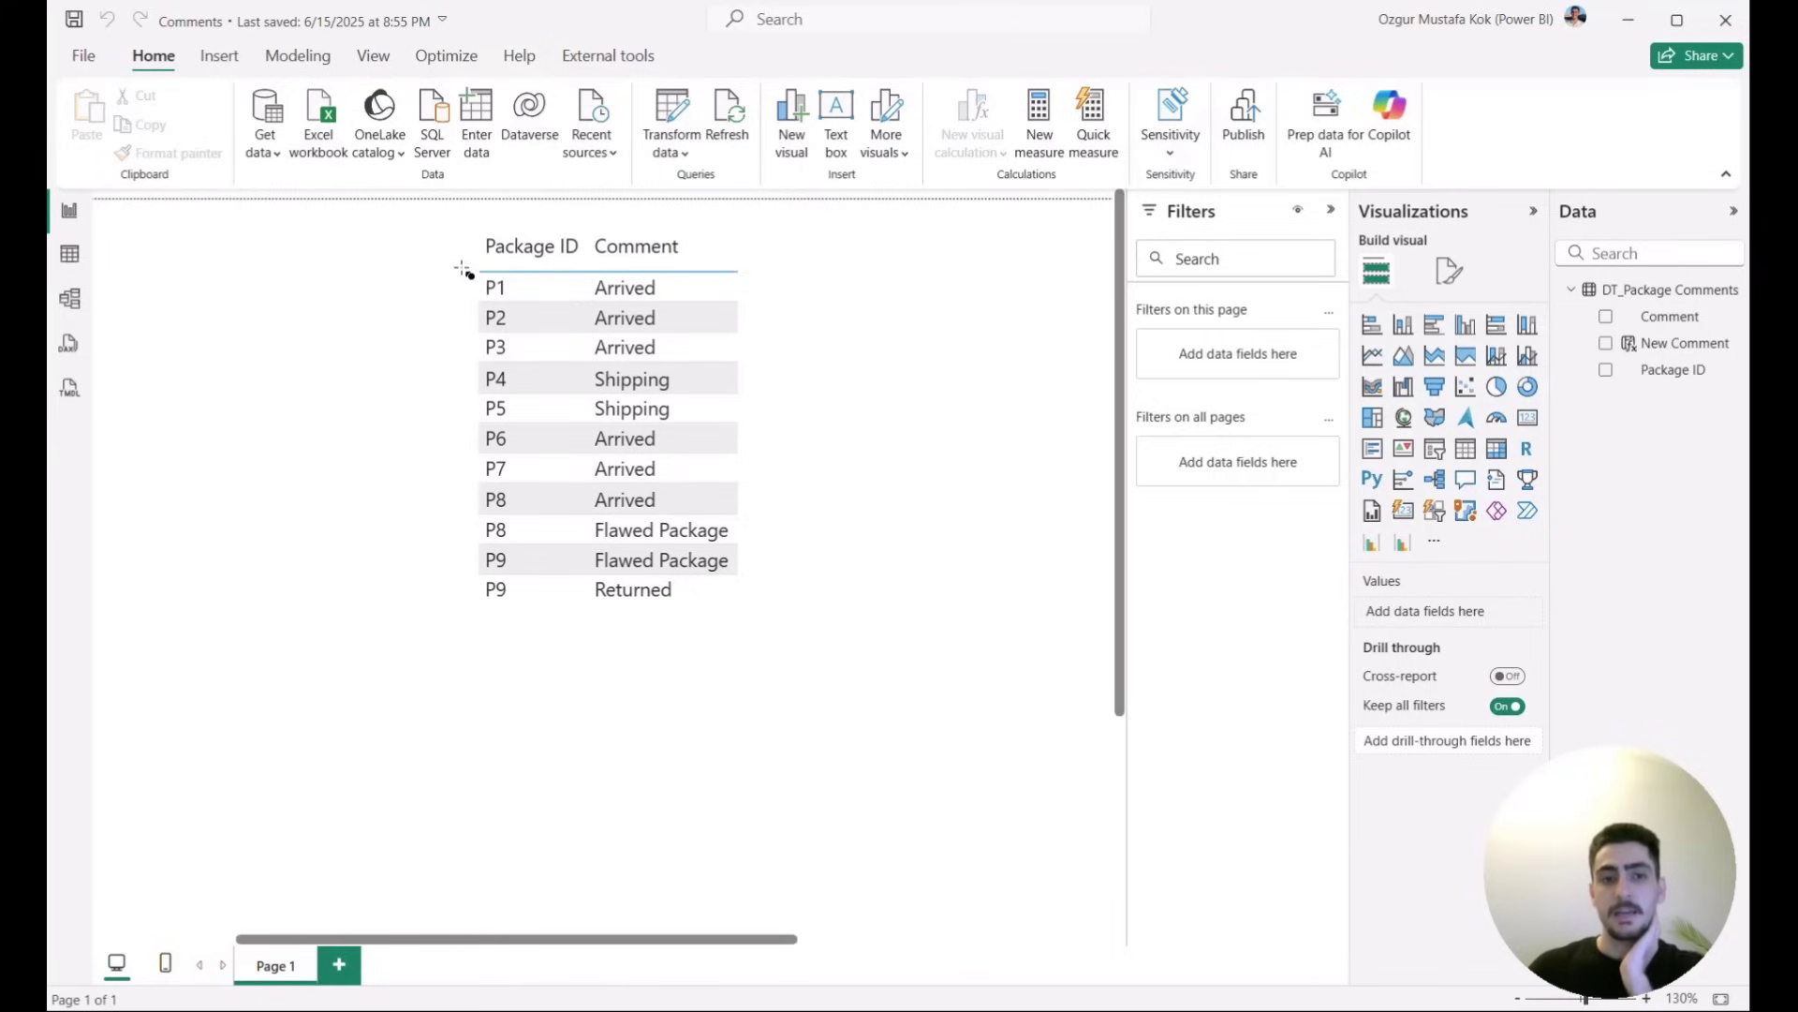
- Drag across two areas of the report's table visual
mouse_move(469, 263)
mouse_down()
mouse_move(760, 506)
mouse_move(762, 486)
mouse_up()
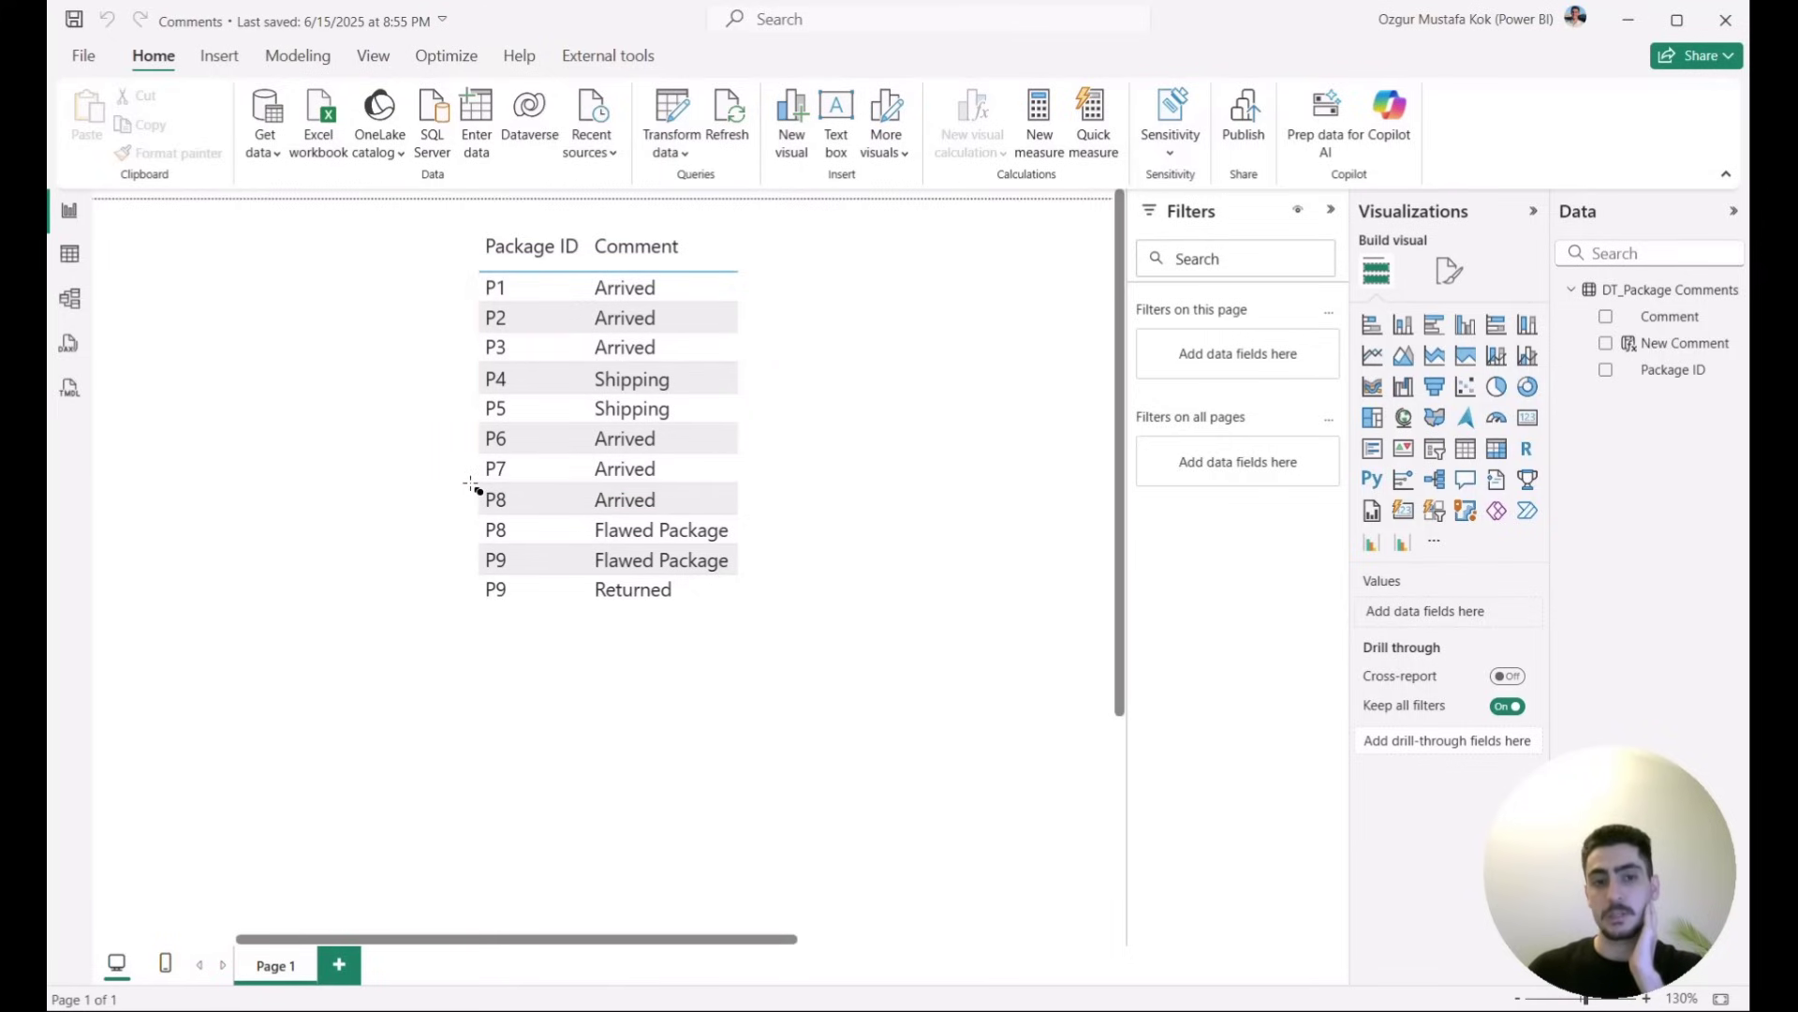
drag(470, 483, 766, 619)
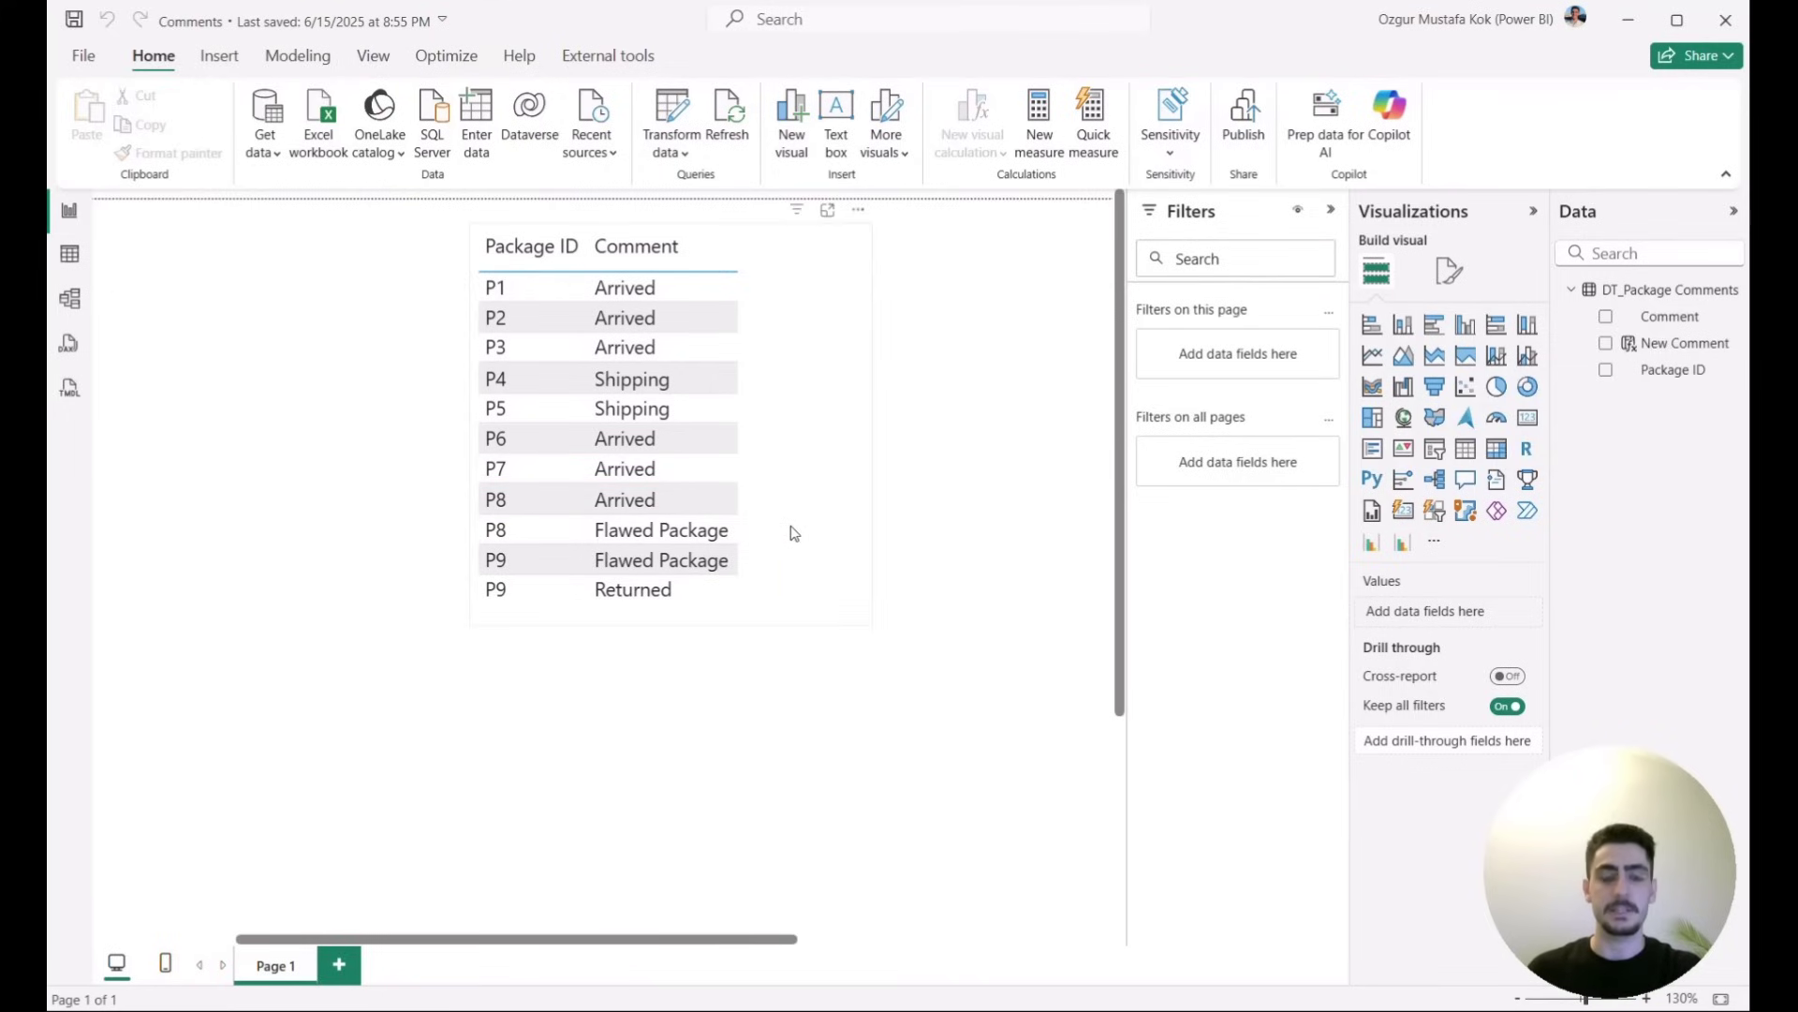
- In the data table, filter Package ID to show only P8 and P9
click(71, 256)
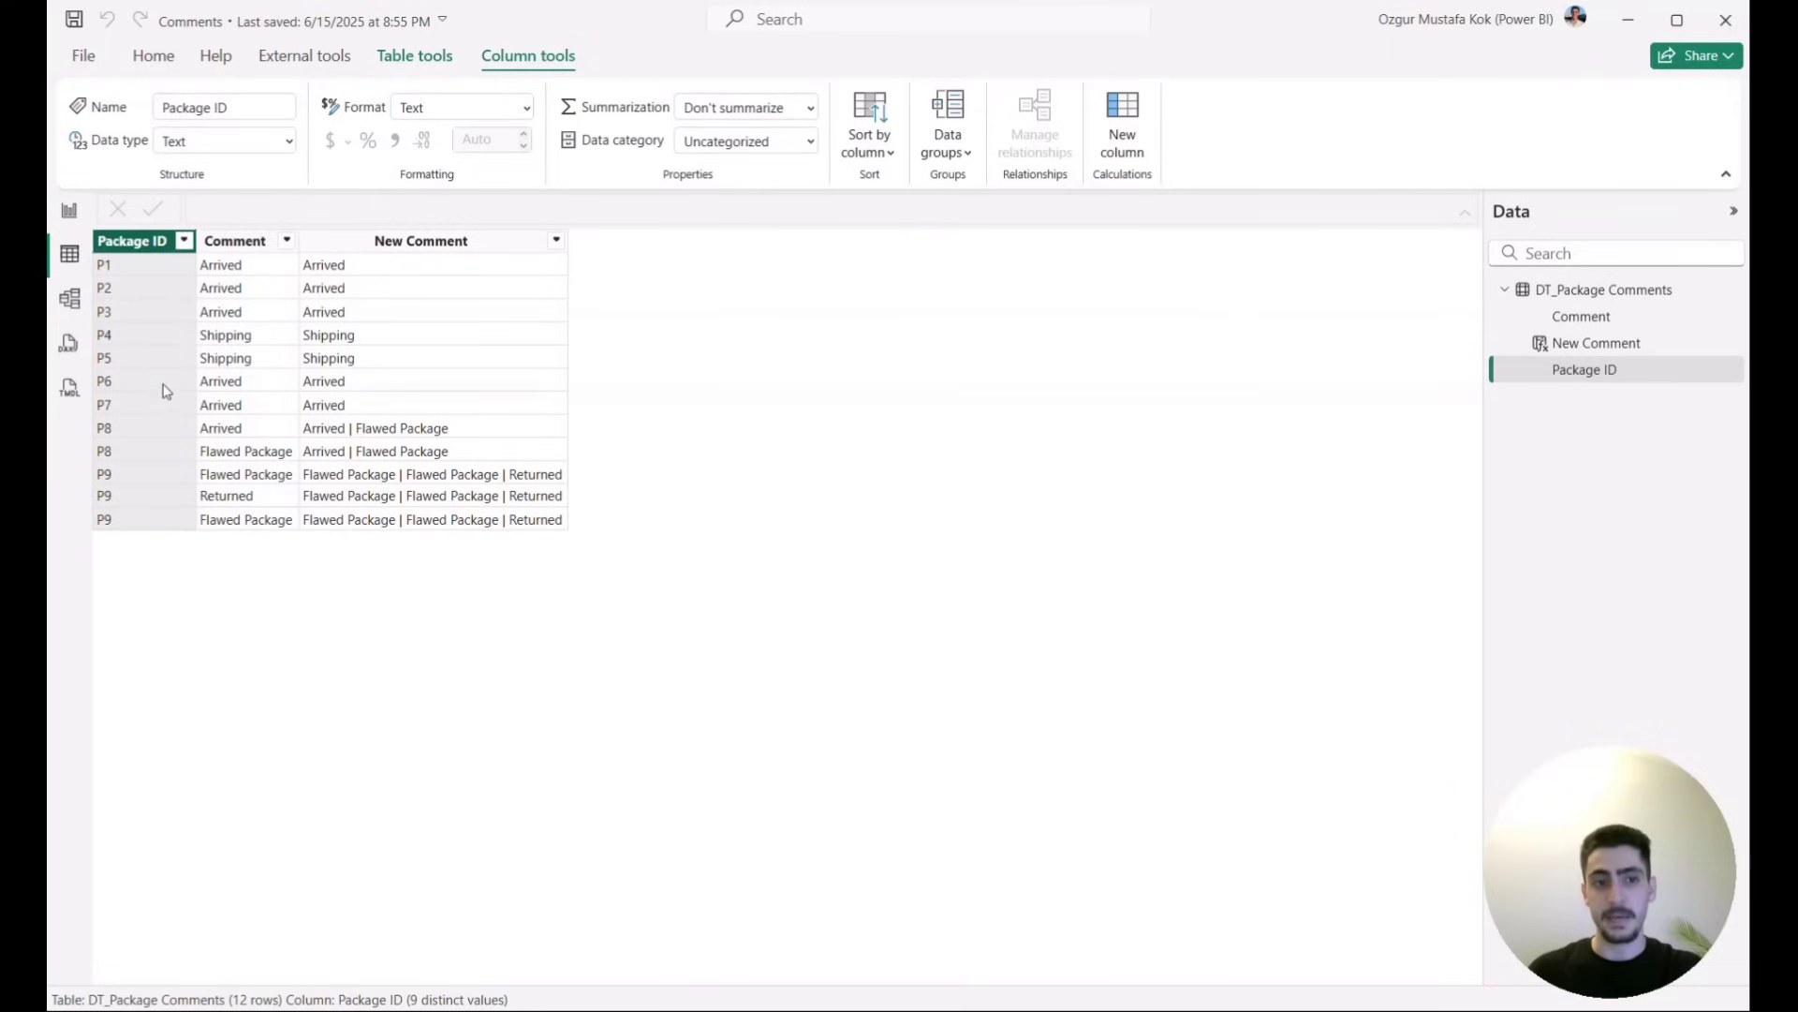
click(234, 245)
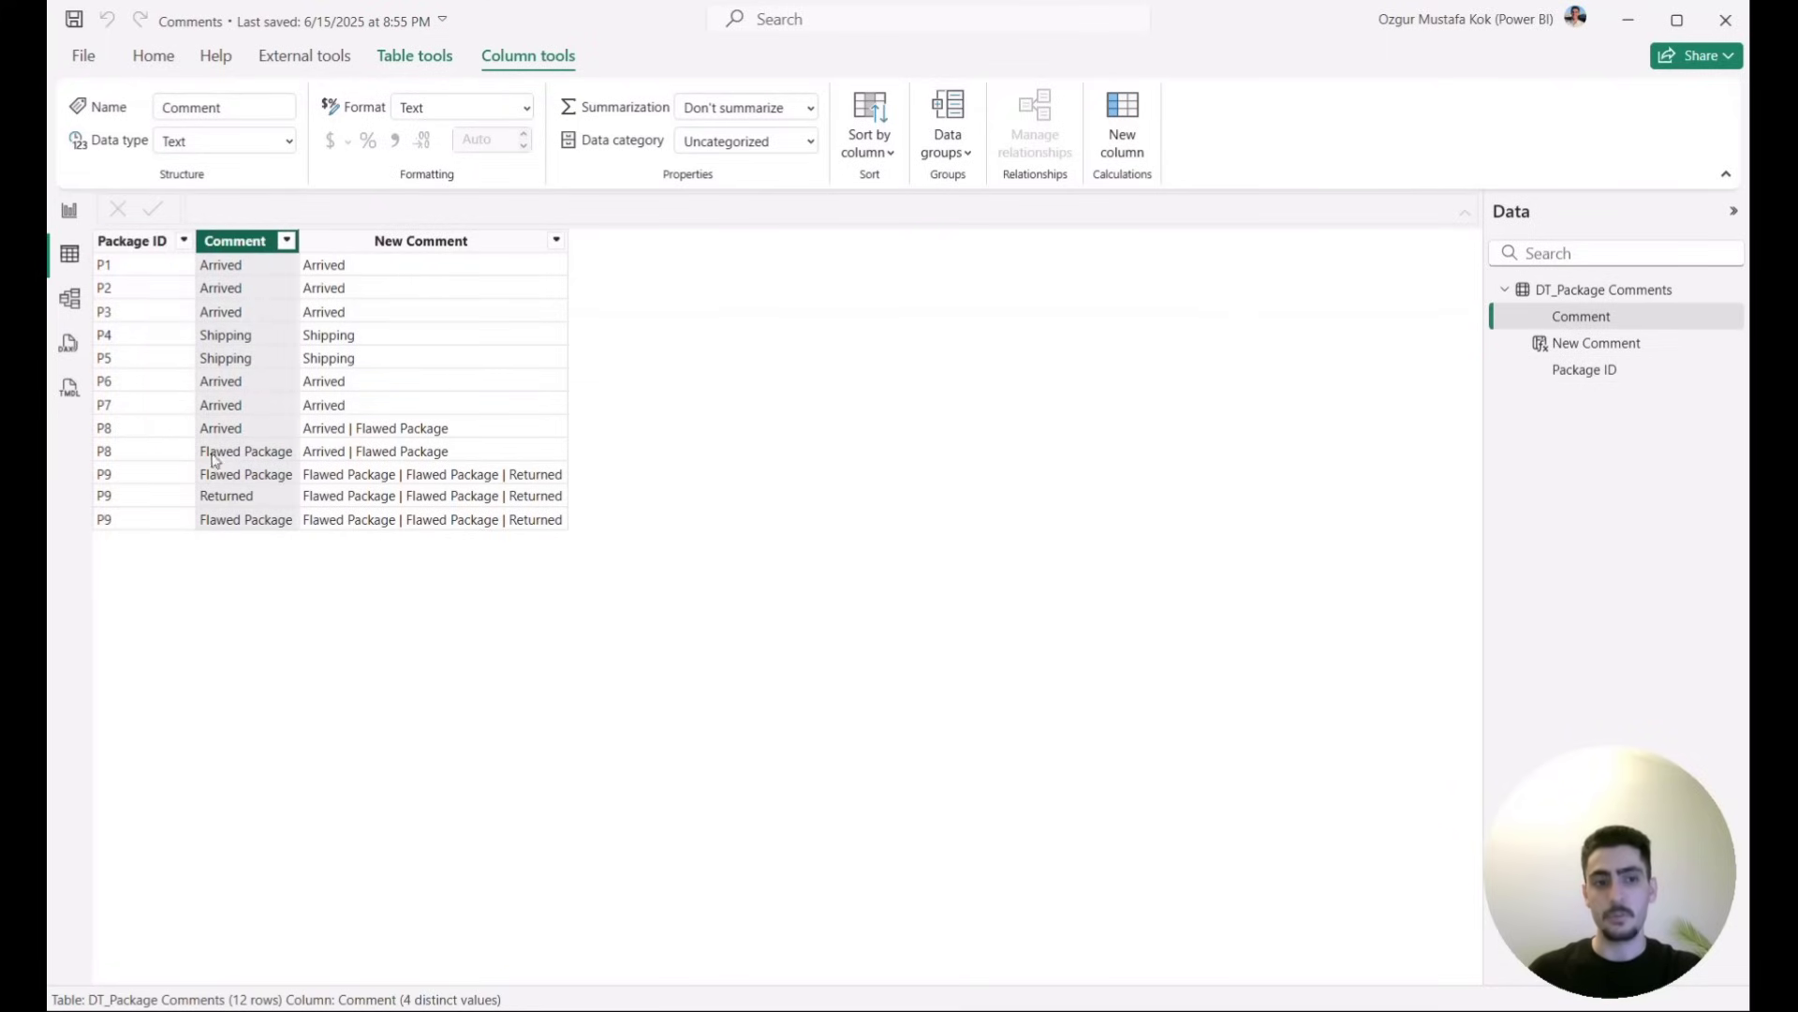
click(185, 242)
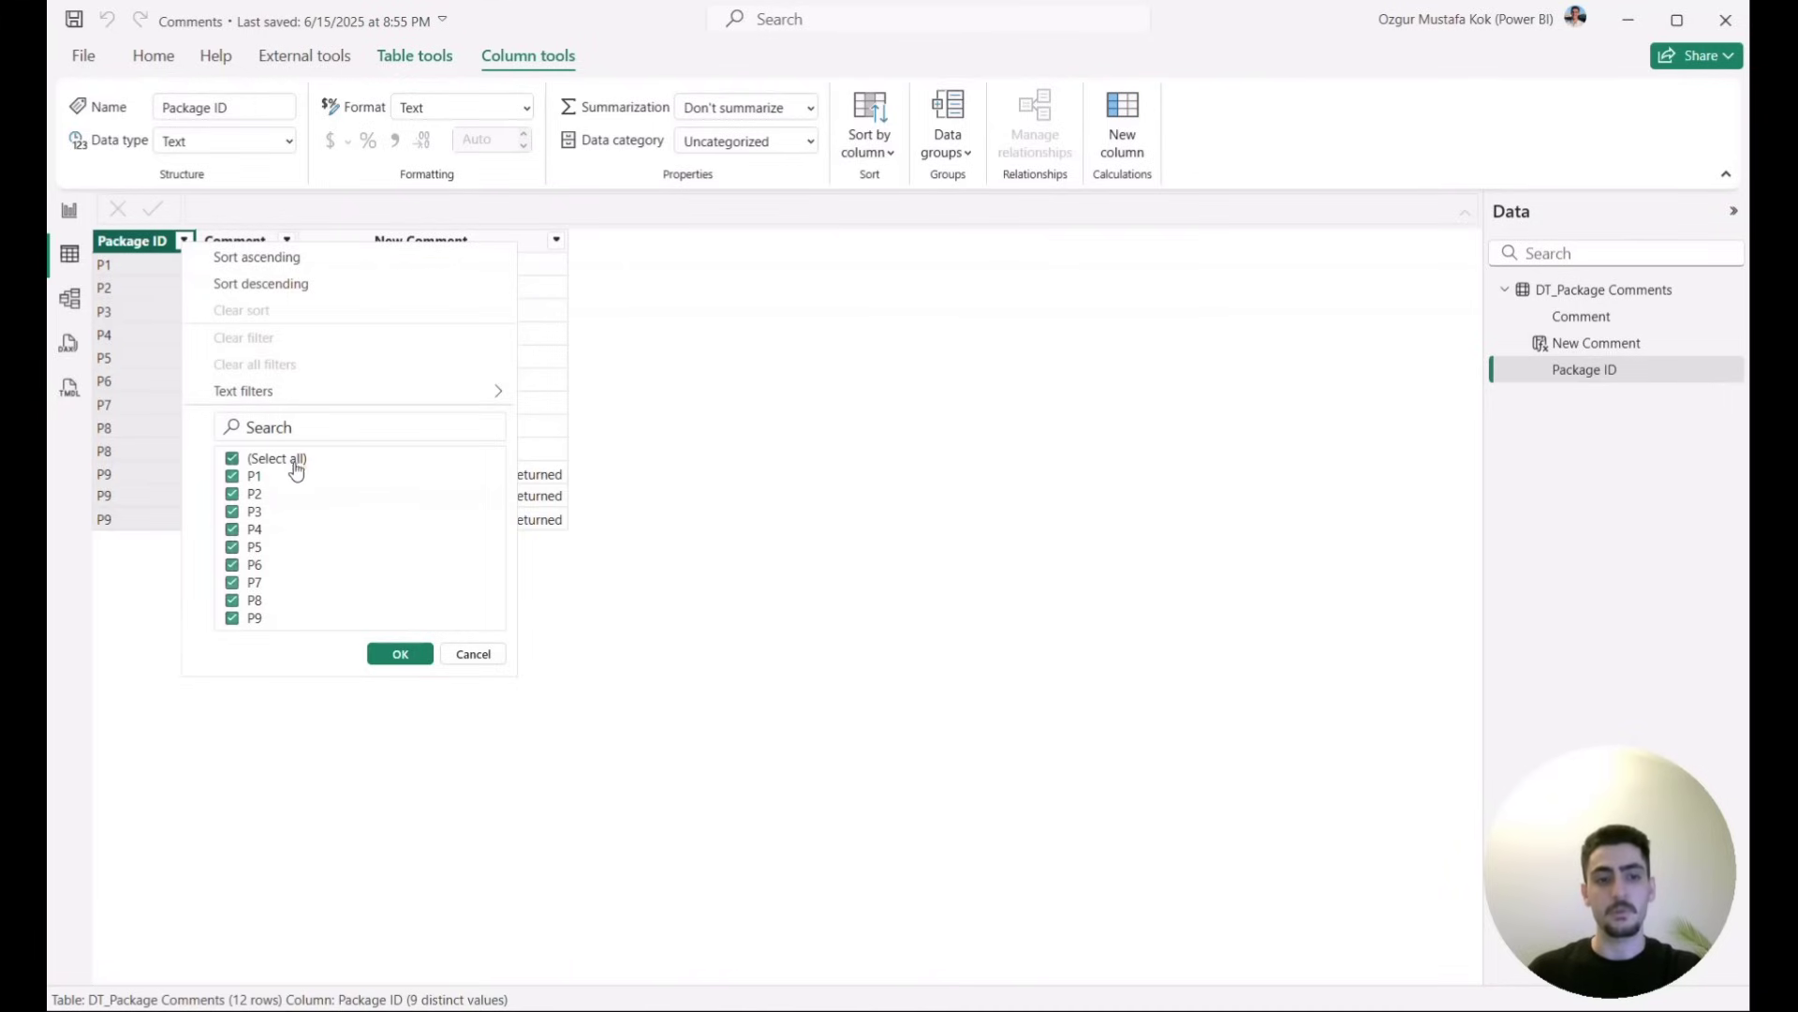
click(297, 464)
click(256, 601)
click(256, 618)
click(398, 653)
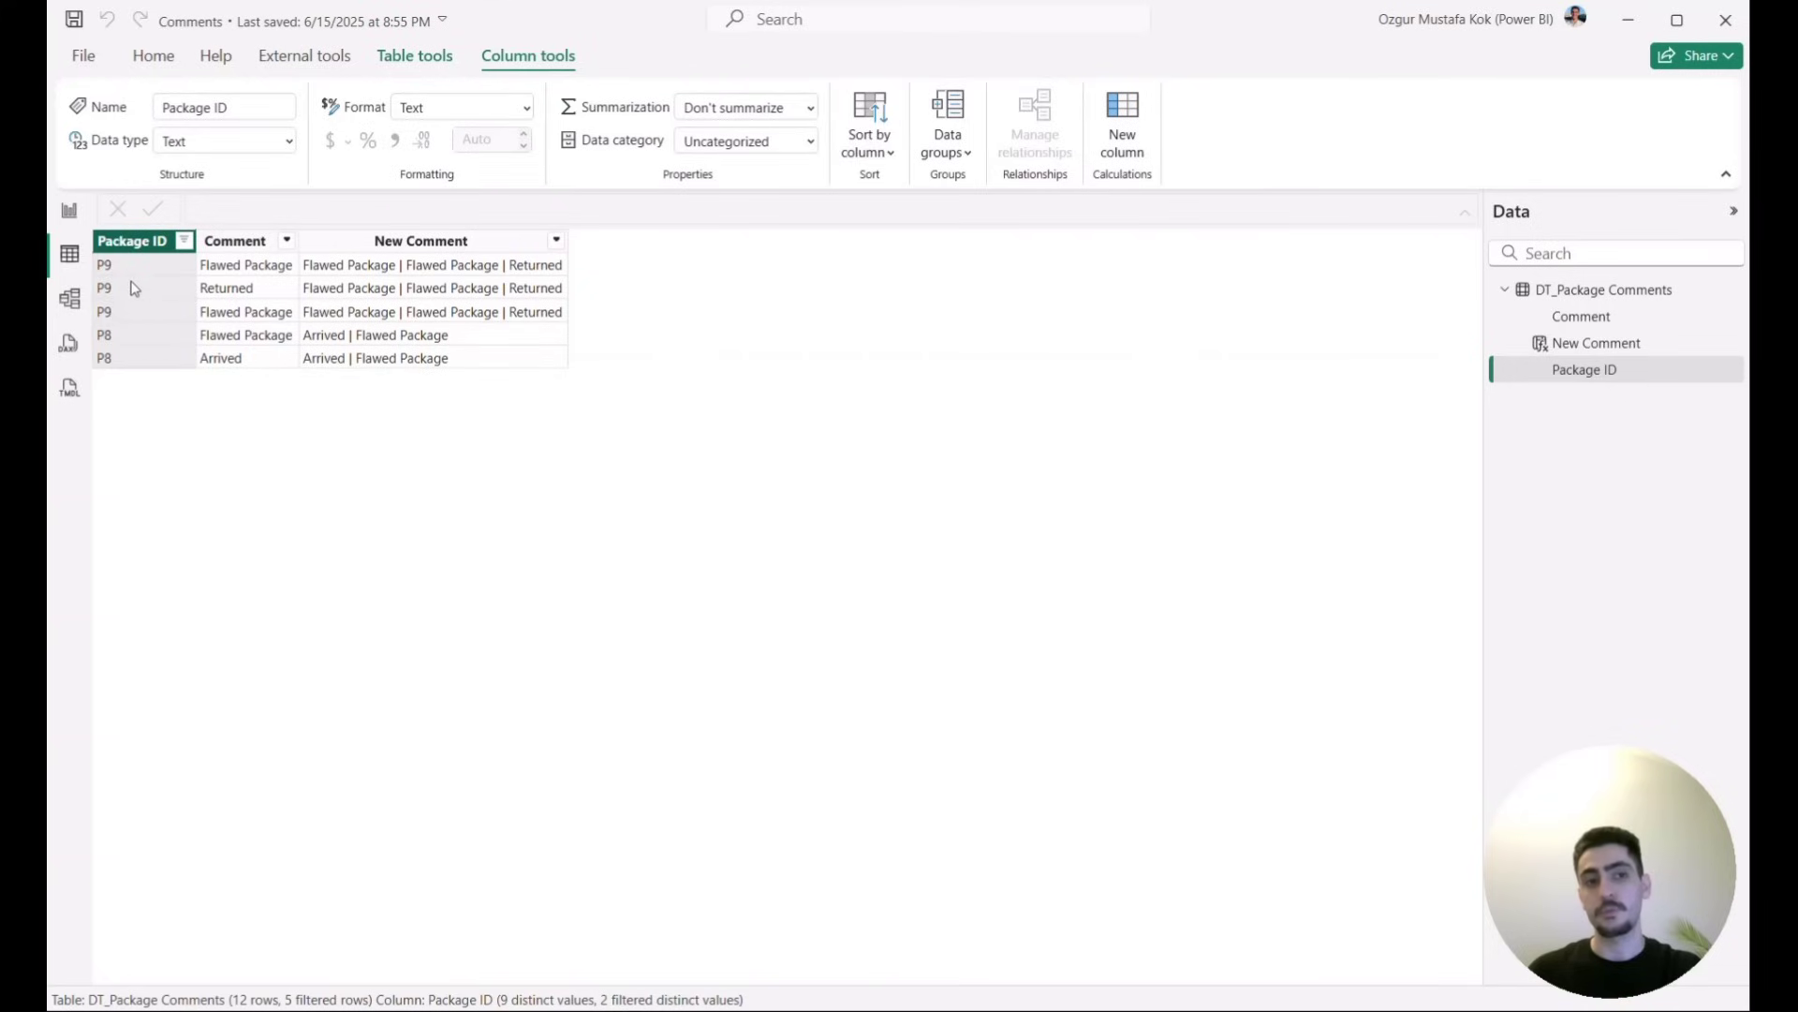
- Sort the Comment column descending and return to the report page
right_click(236, 239)
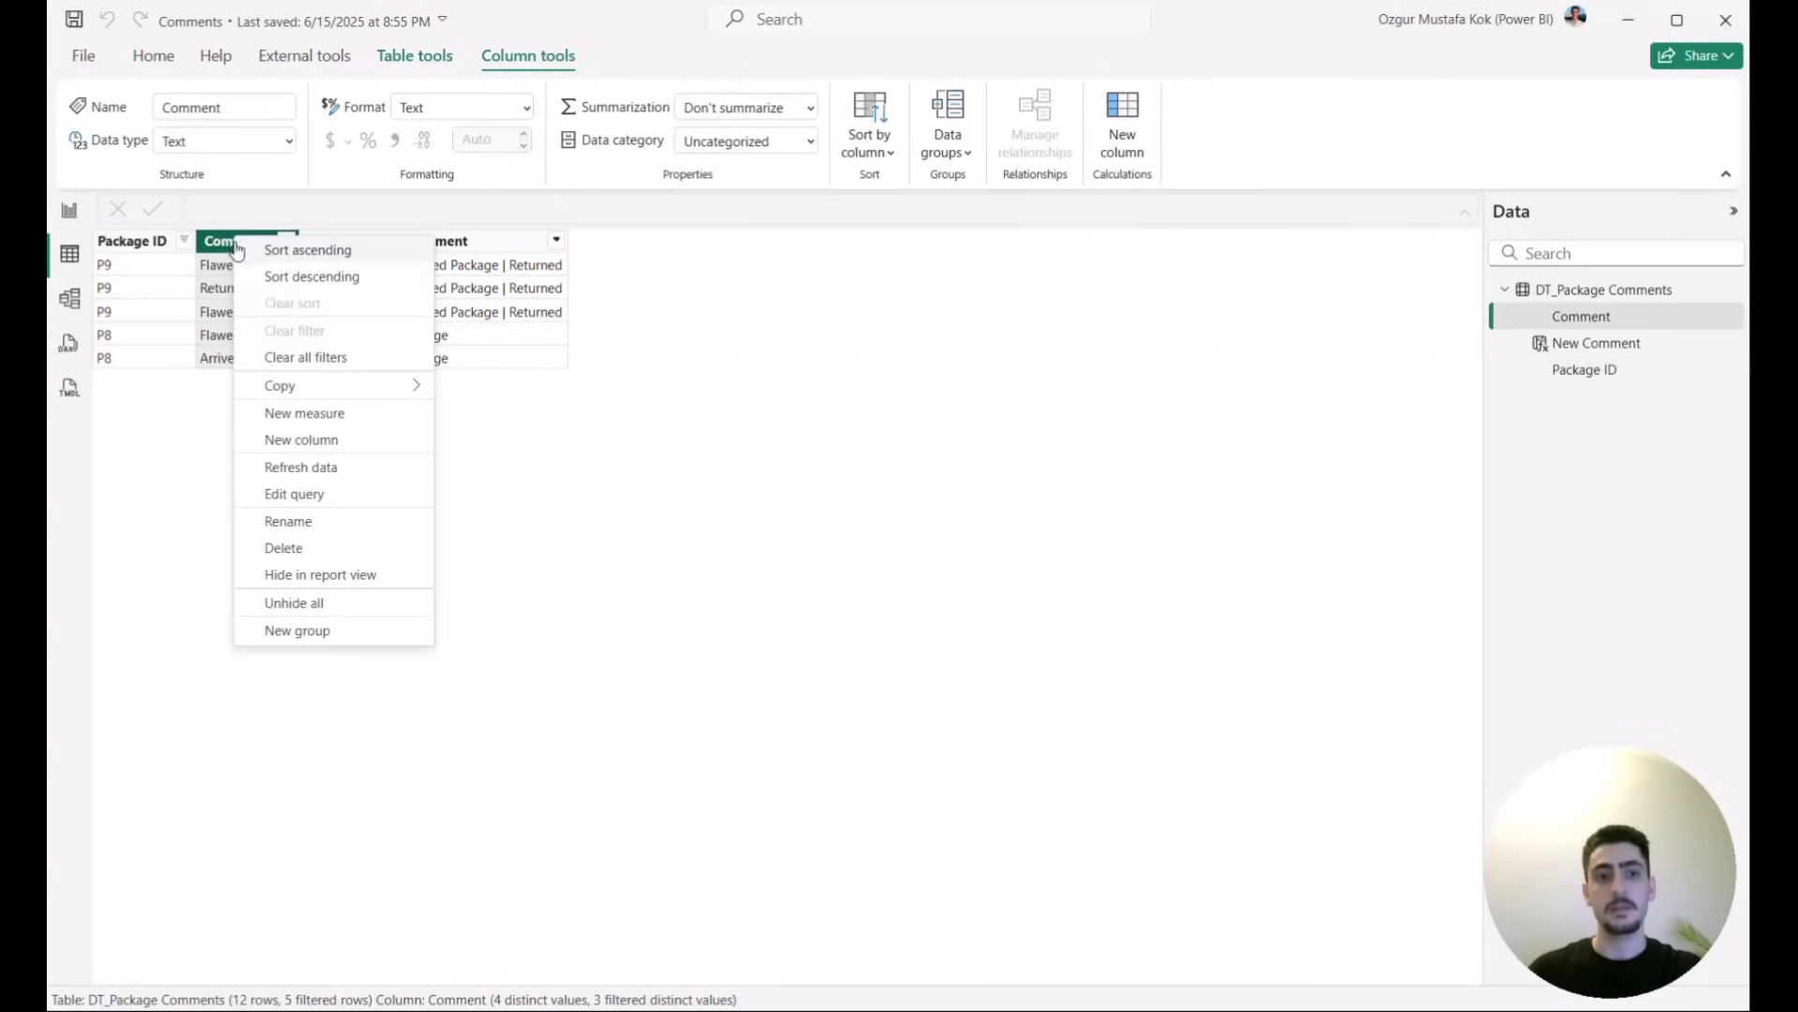
click(323, 276)
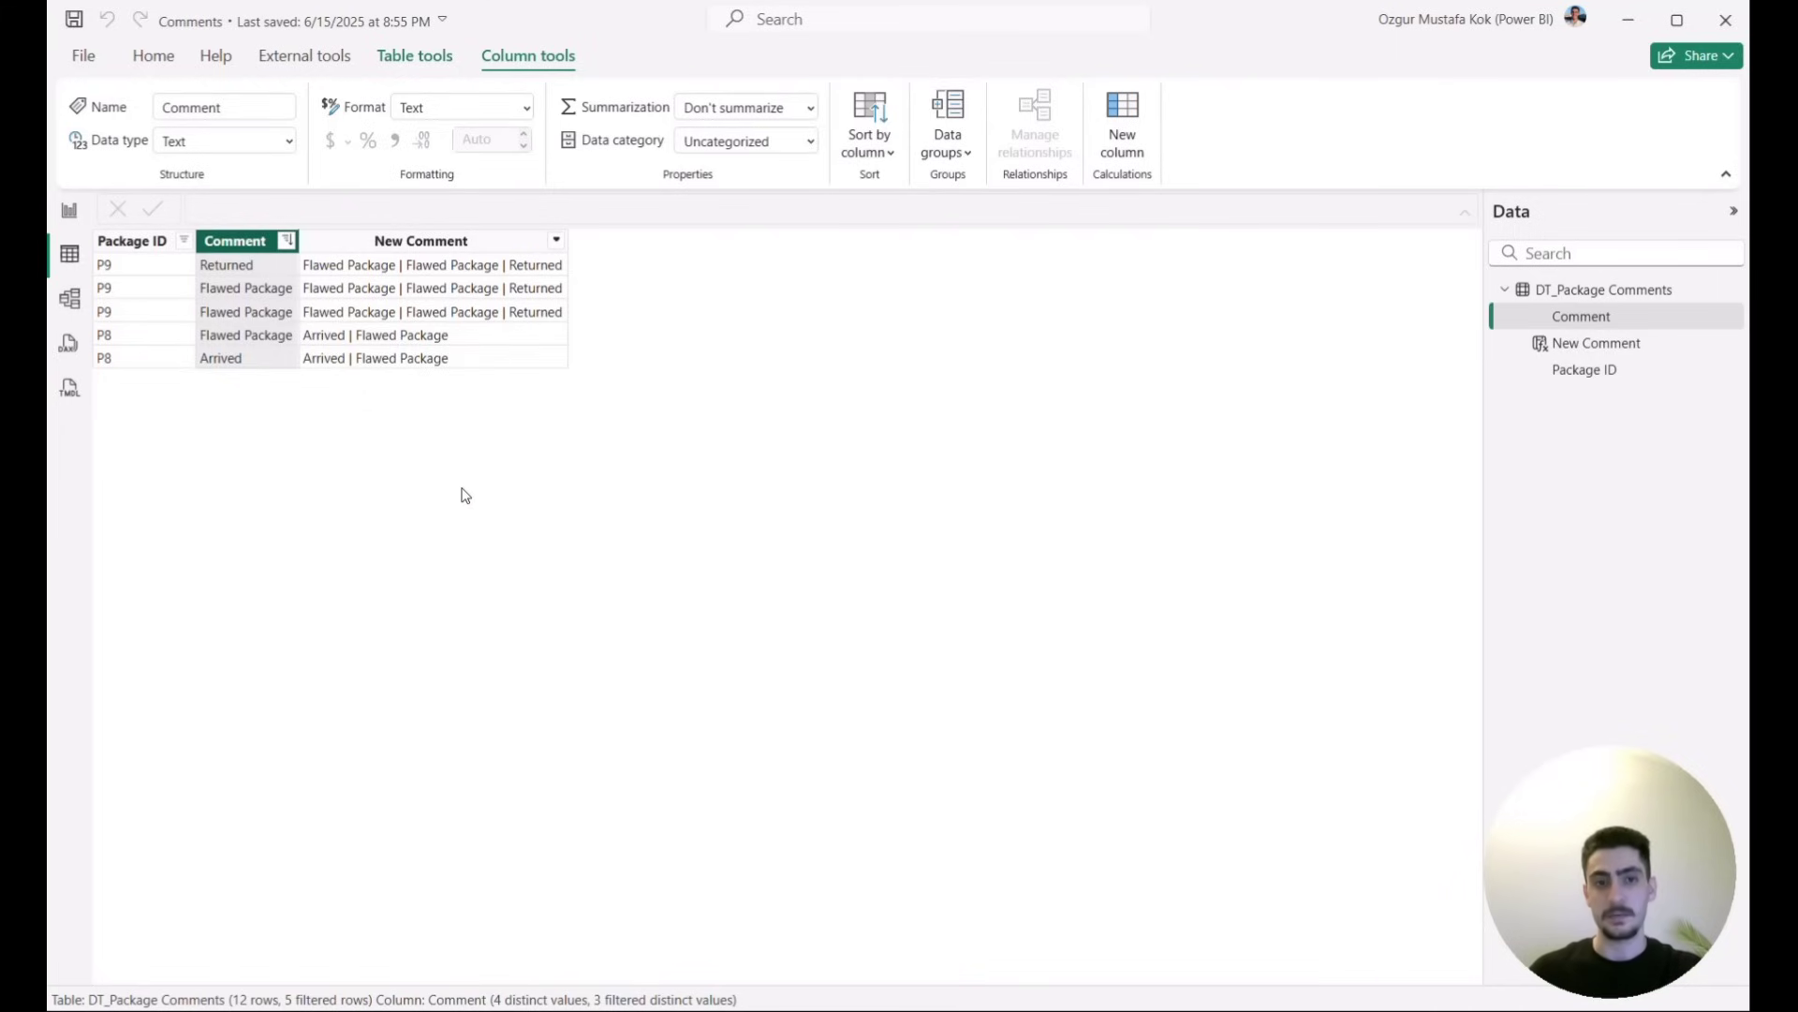
click(70, 210)
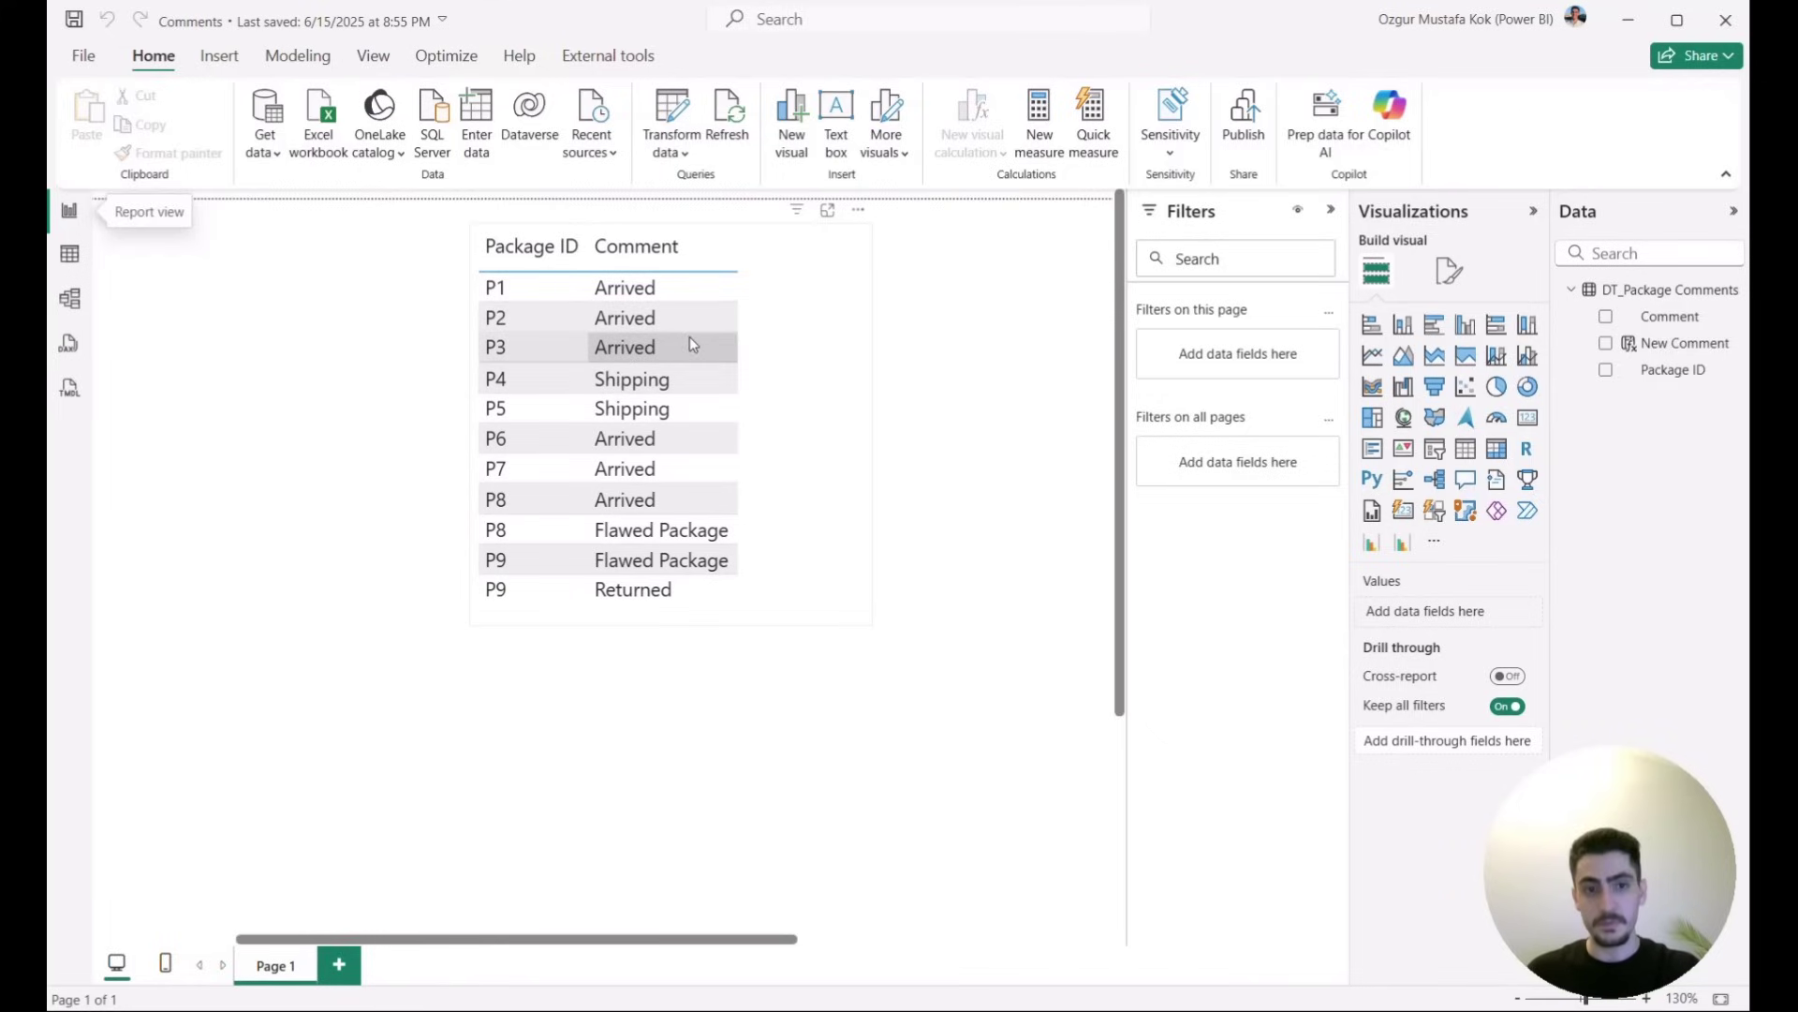
- Select the P8 Arrived row in the report visual, then switch back to the data table
click(643, 513)
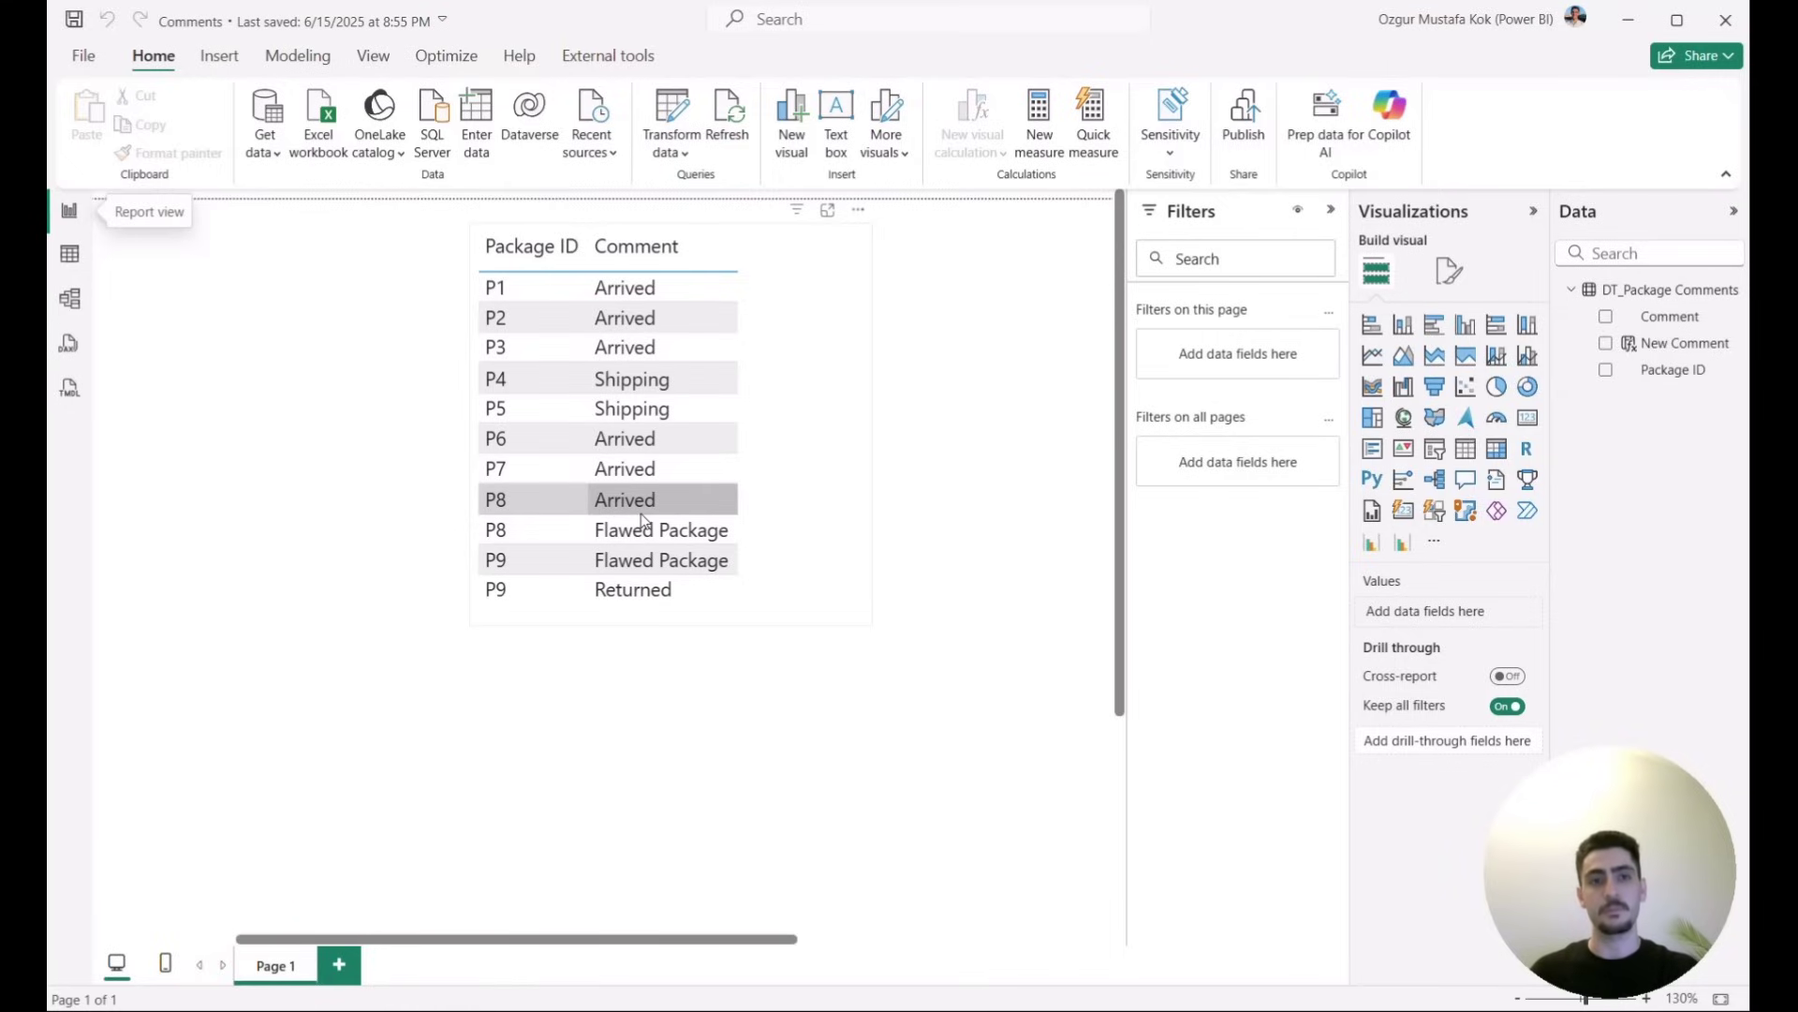
click(72, 254)
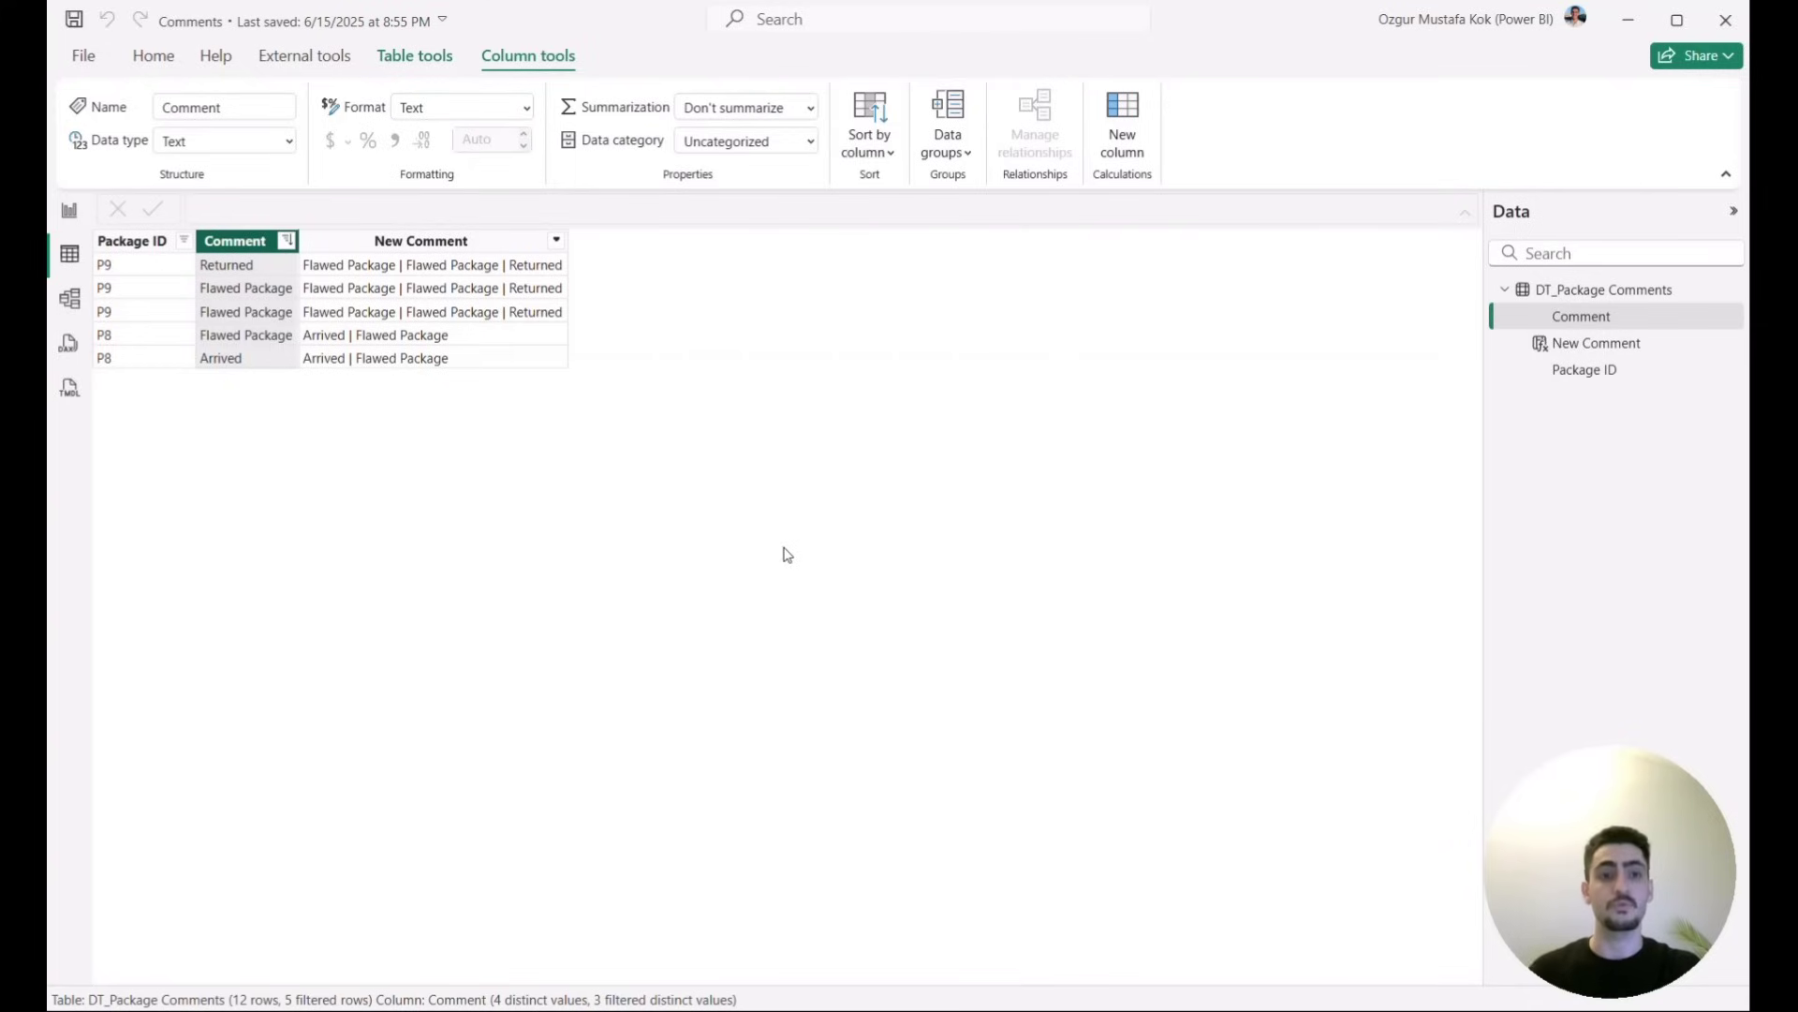
- Show the New Comment formula and highlight the PackageID variable and its uses
click(430, 246)
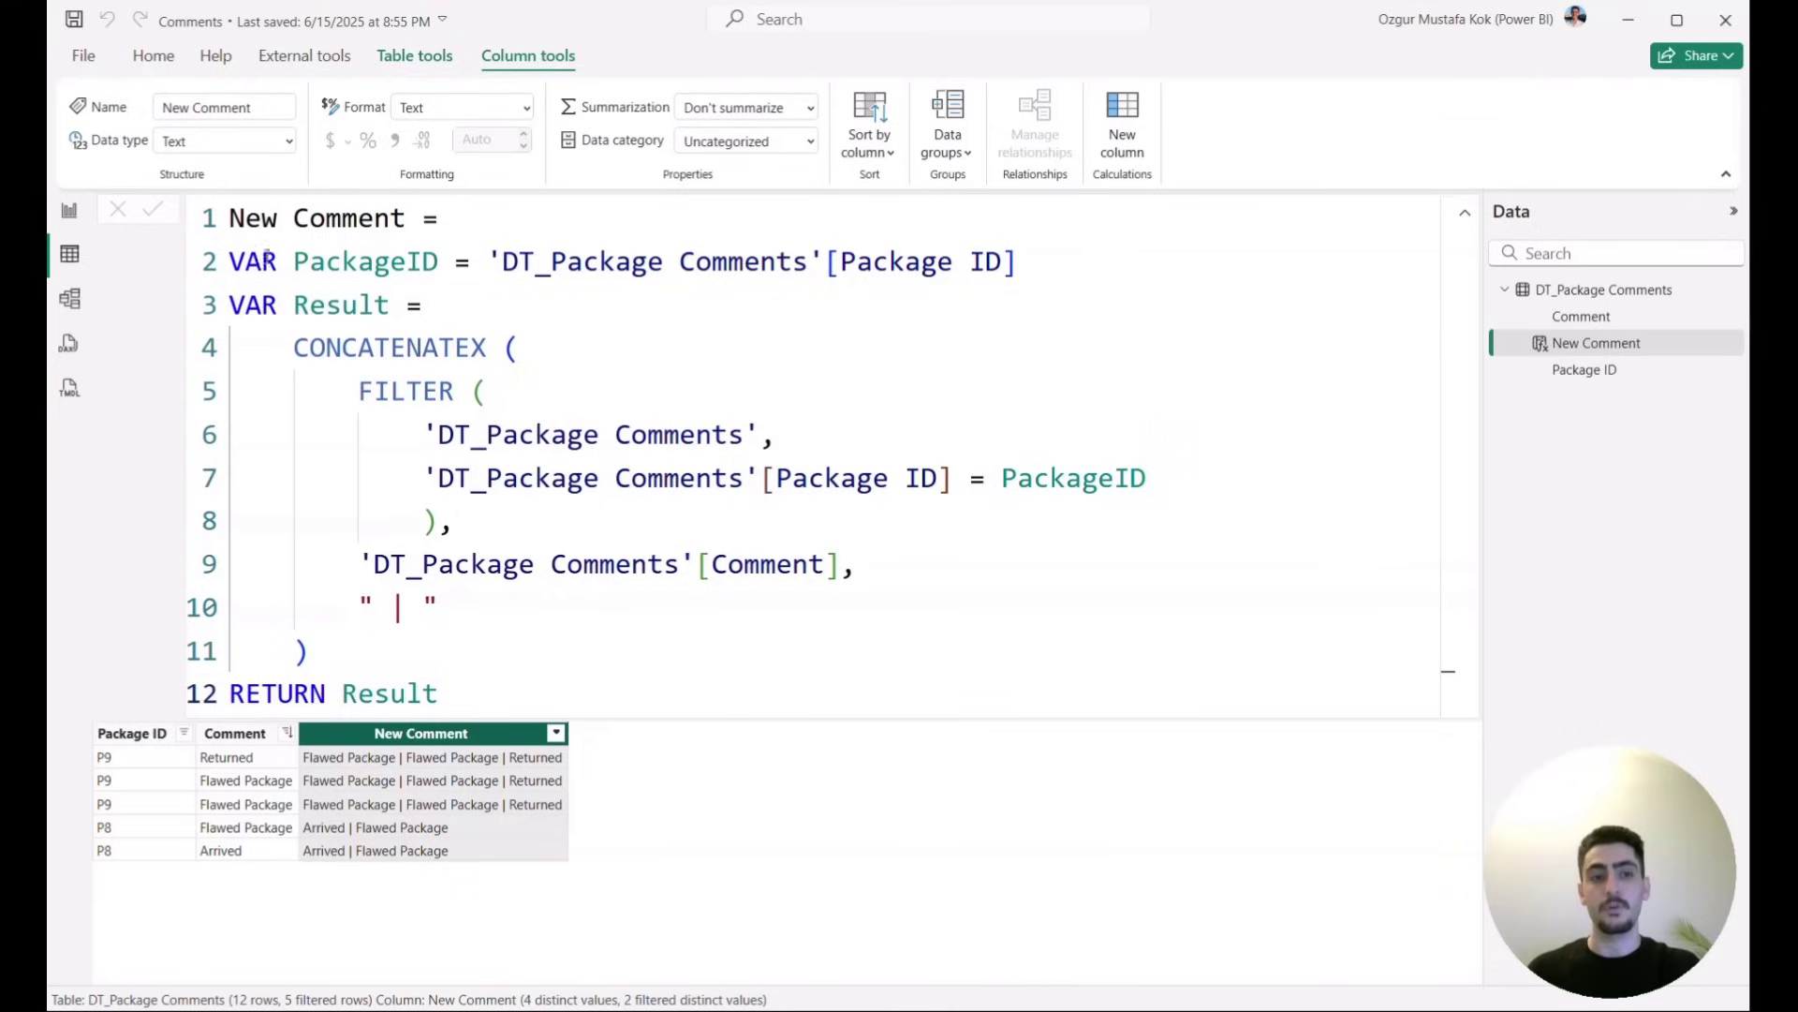
drag(239, 258, 1019, 261)
double_click(401, 259)
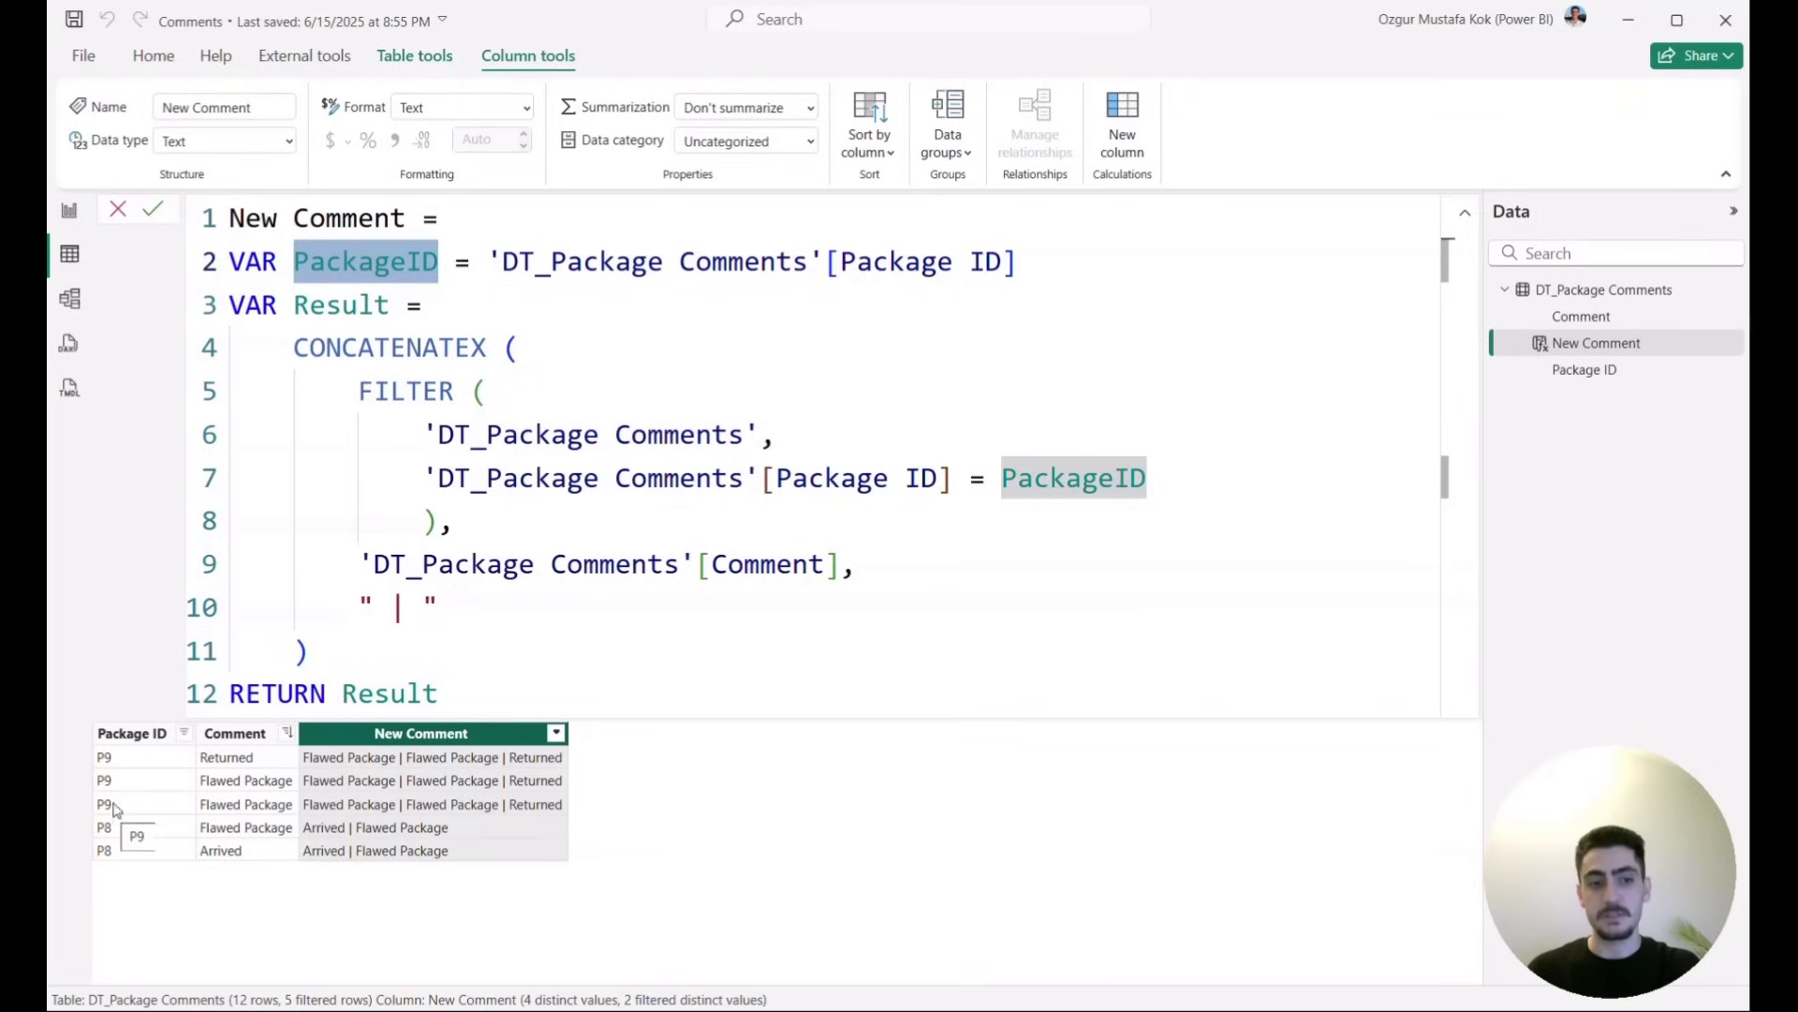
click(392, 267)
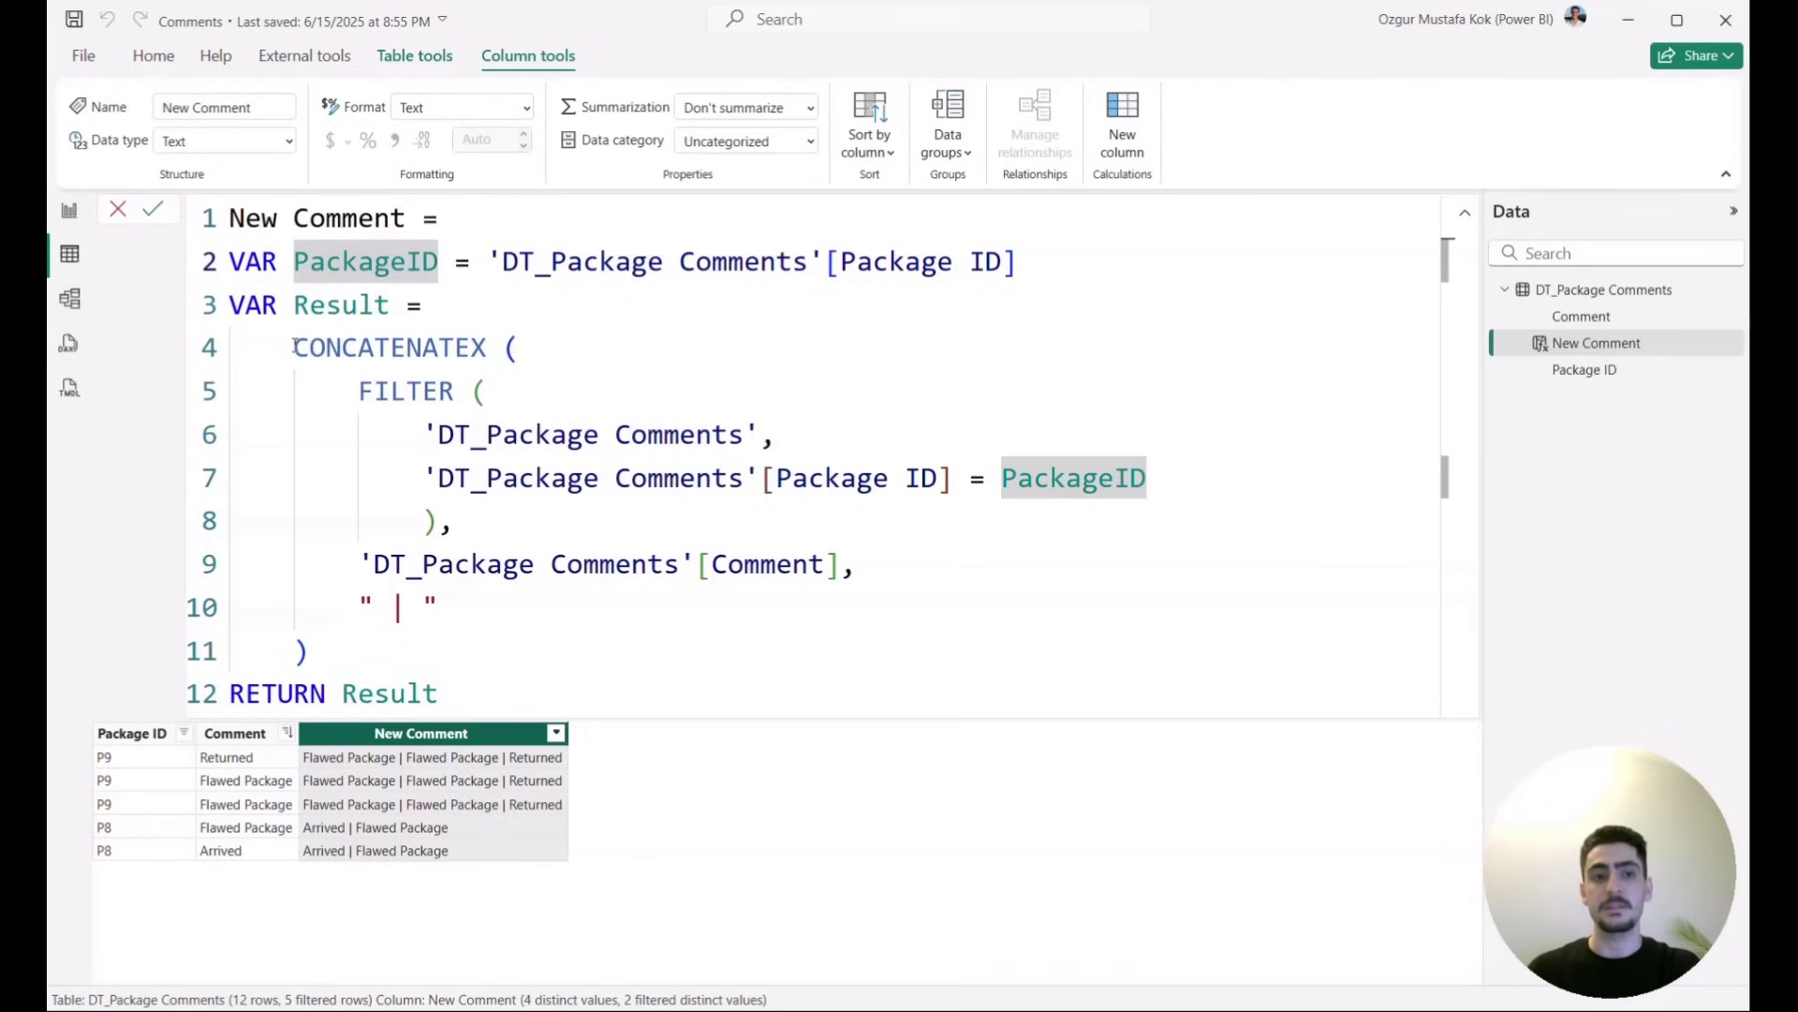
- Highlight the CONCATENATEX expression, show its parameter hints, and highlight FILTER's table argument
drag(296, 346, 574, 657)
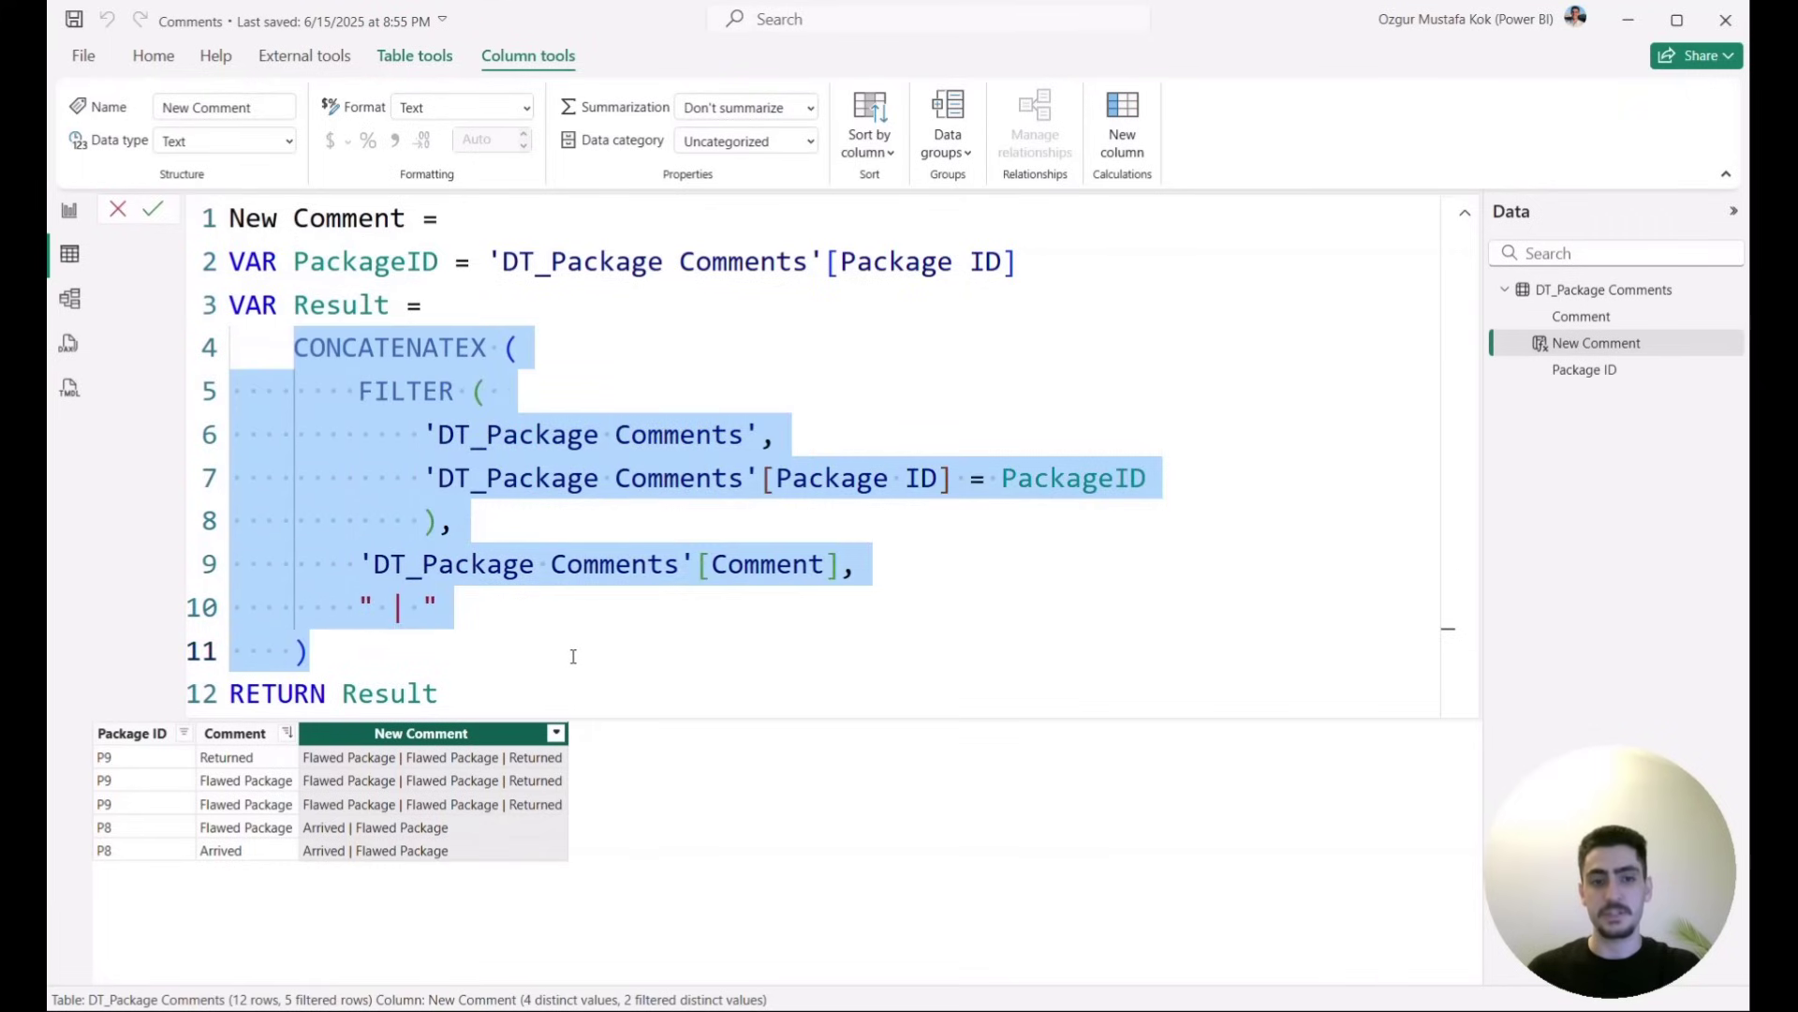
click(574, 658)
click(521, 354)
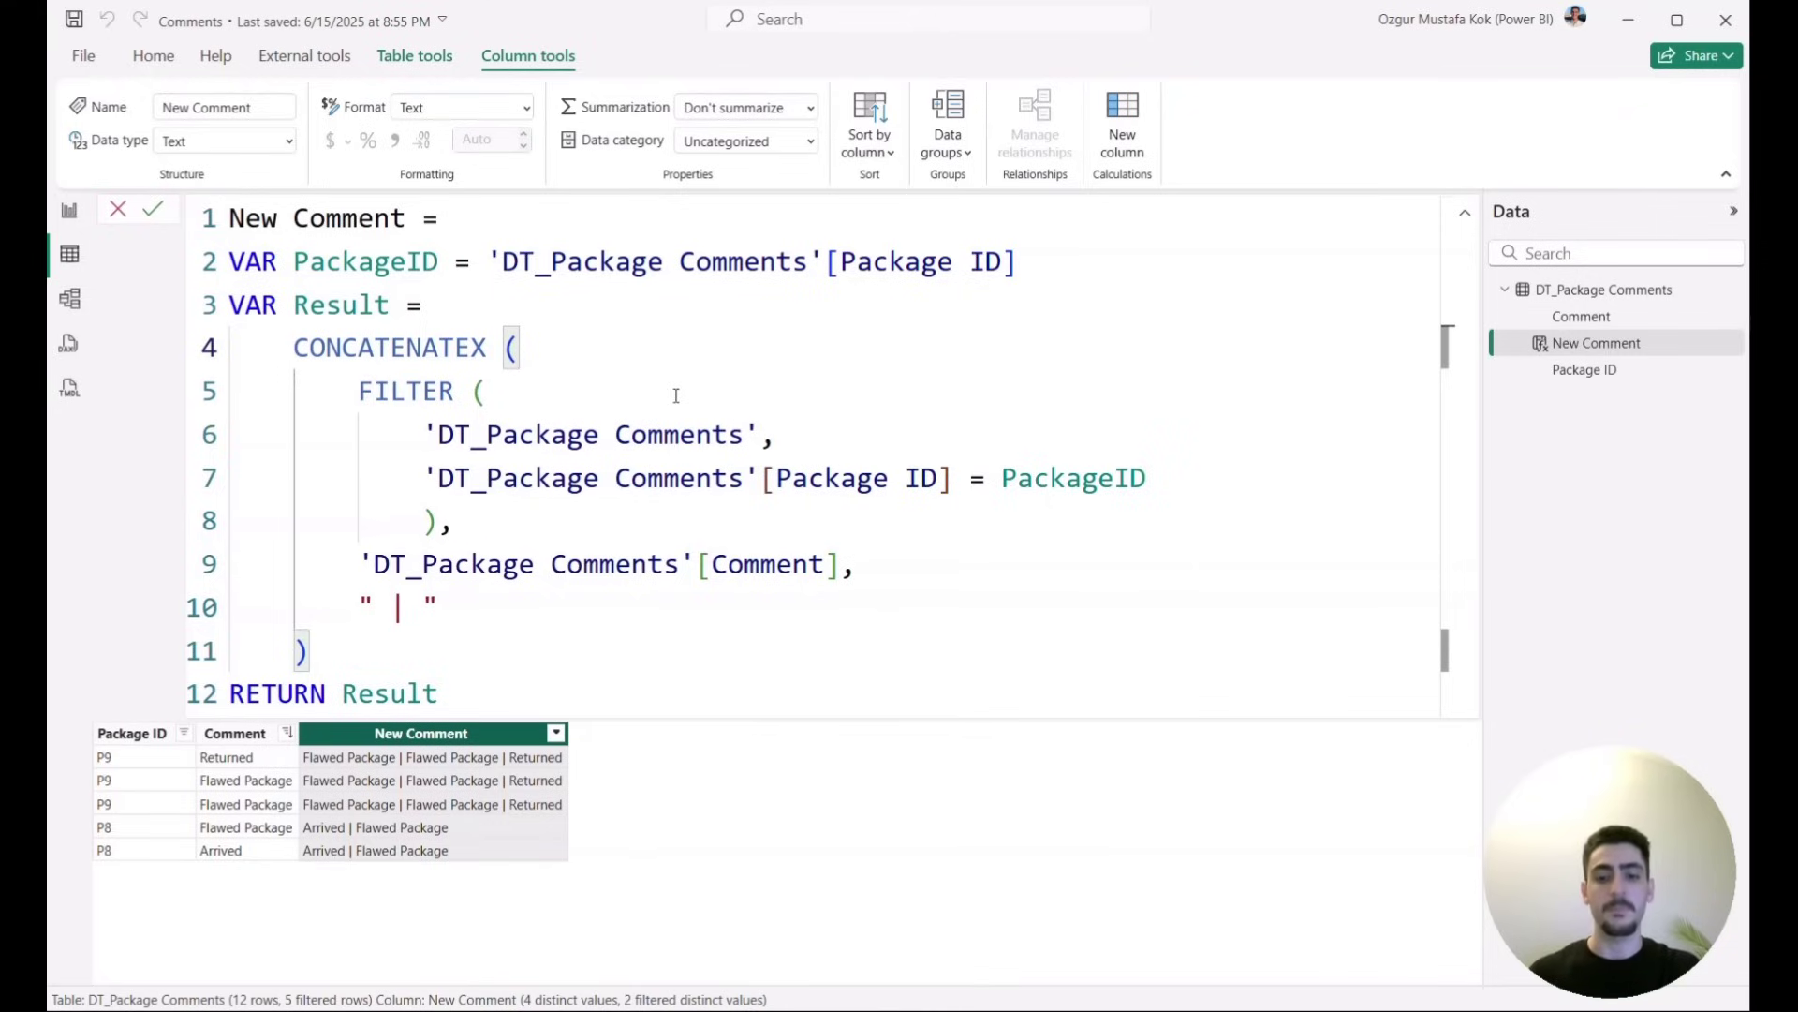
key(ctrl+shift+space)
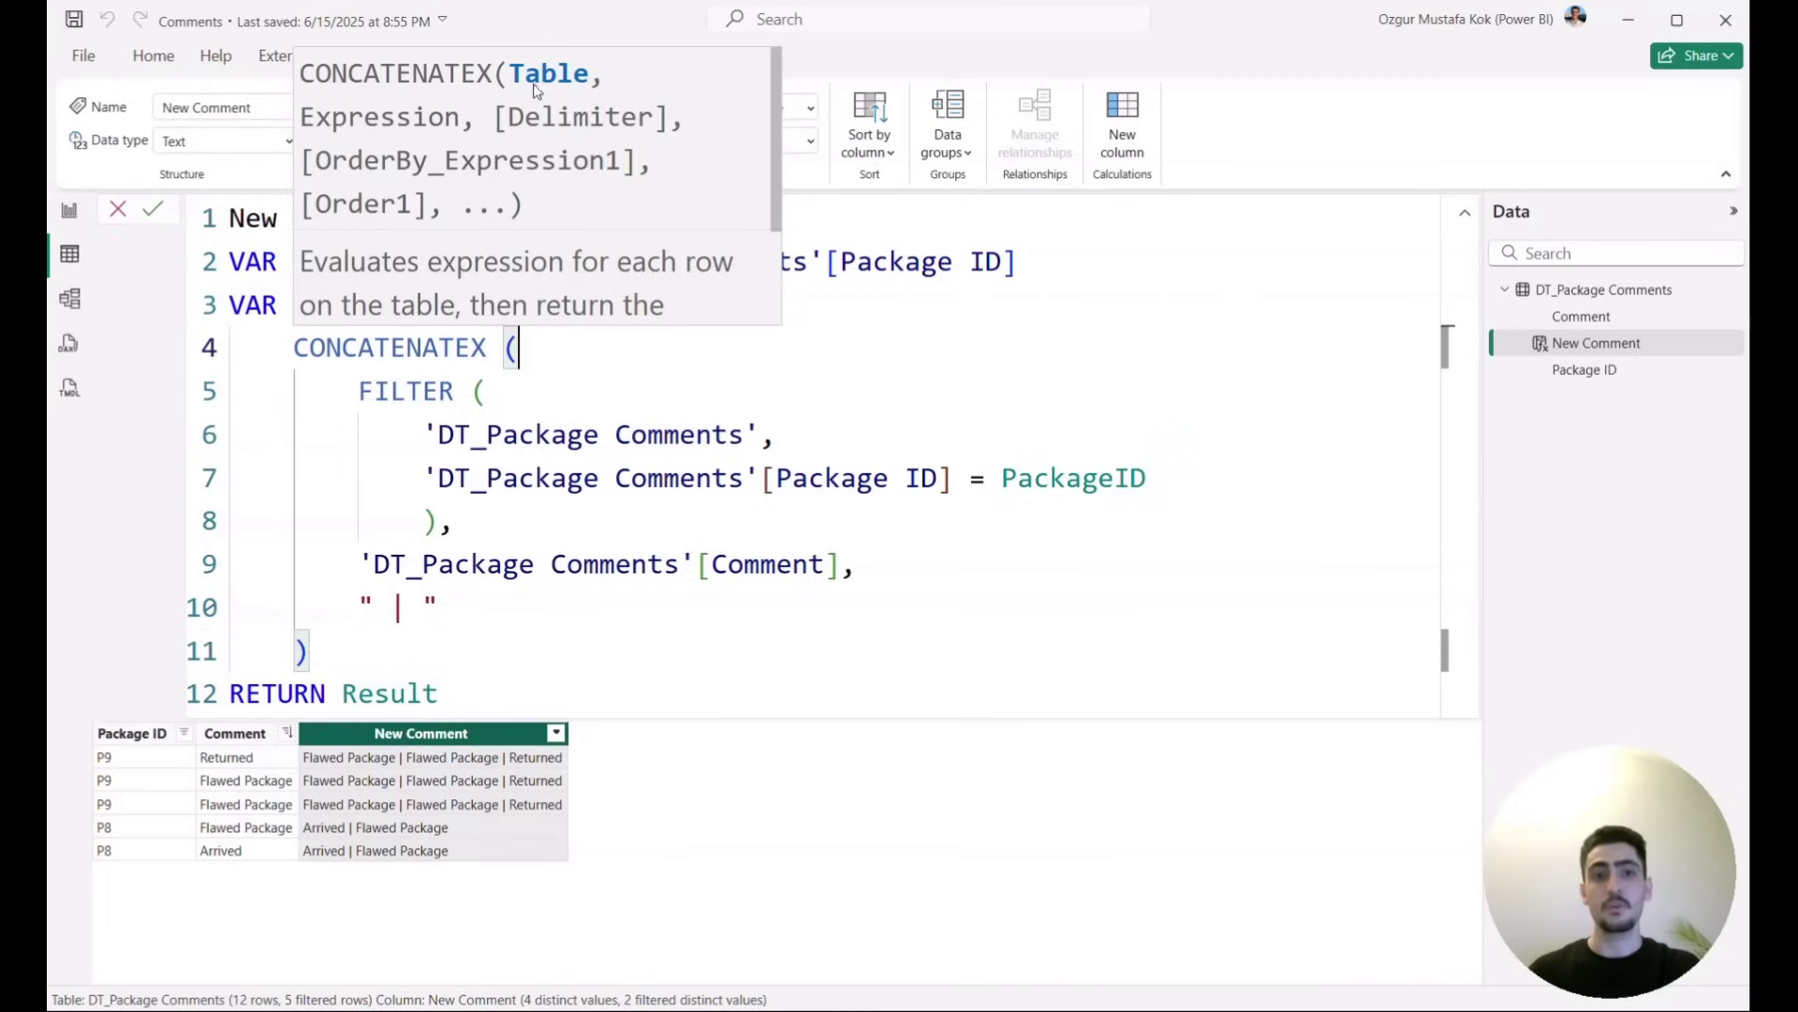
click(542, 499)
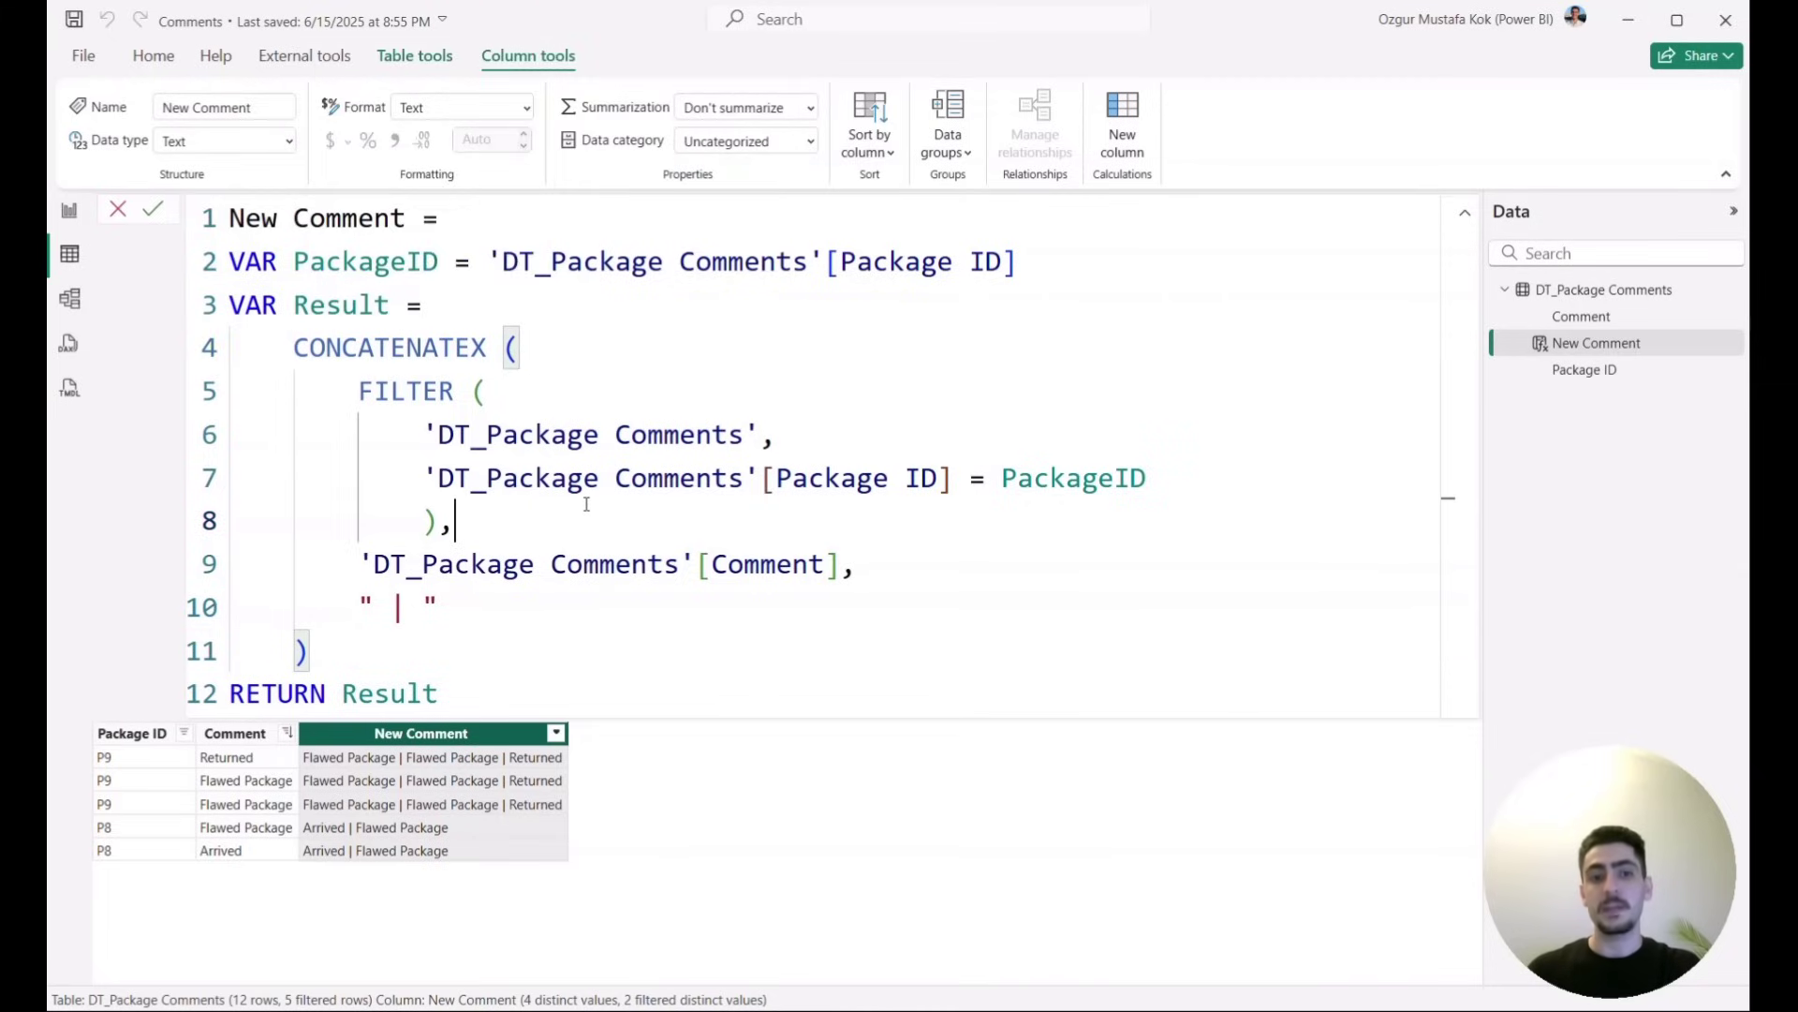
drag(439, 434, 747, 435)
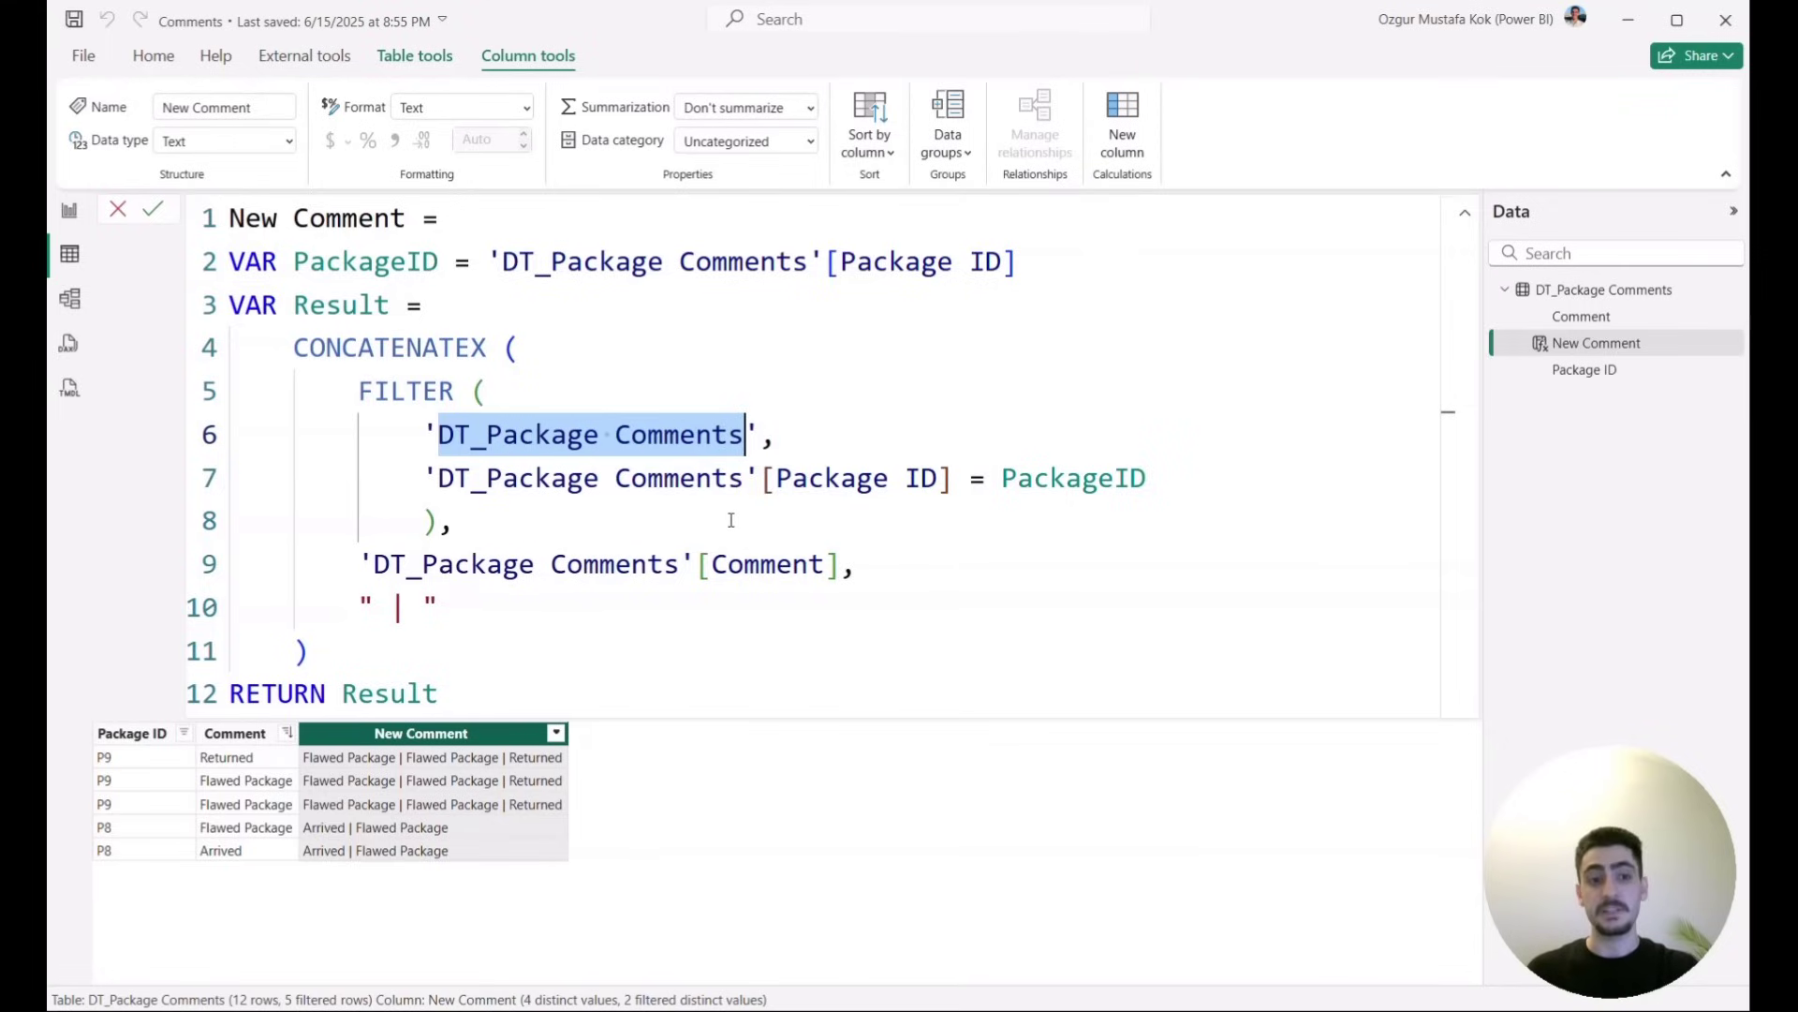
- Filter Package ID down to P9 only
click(187, 743)
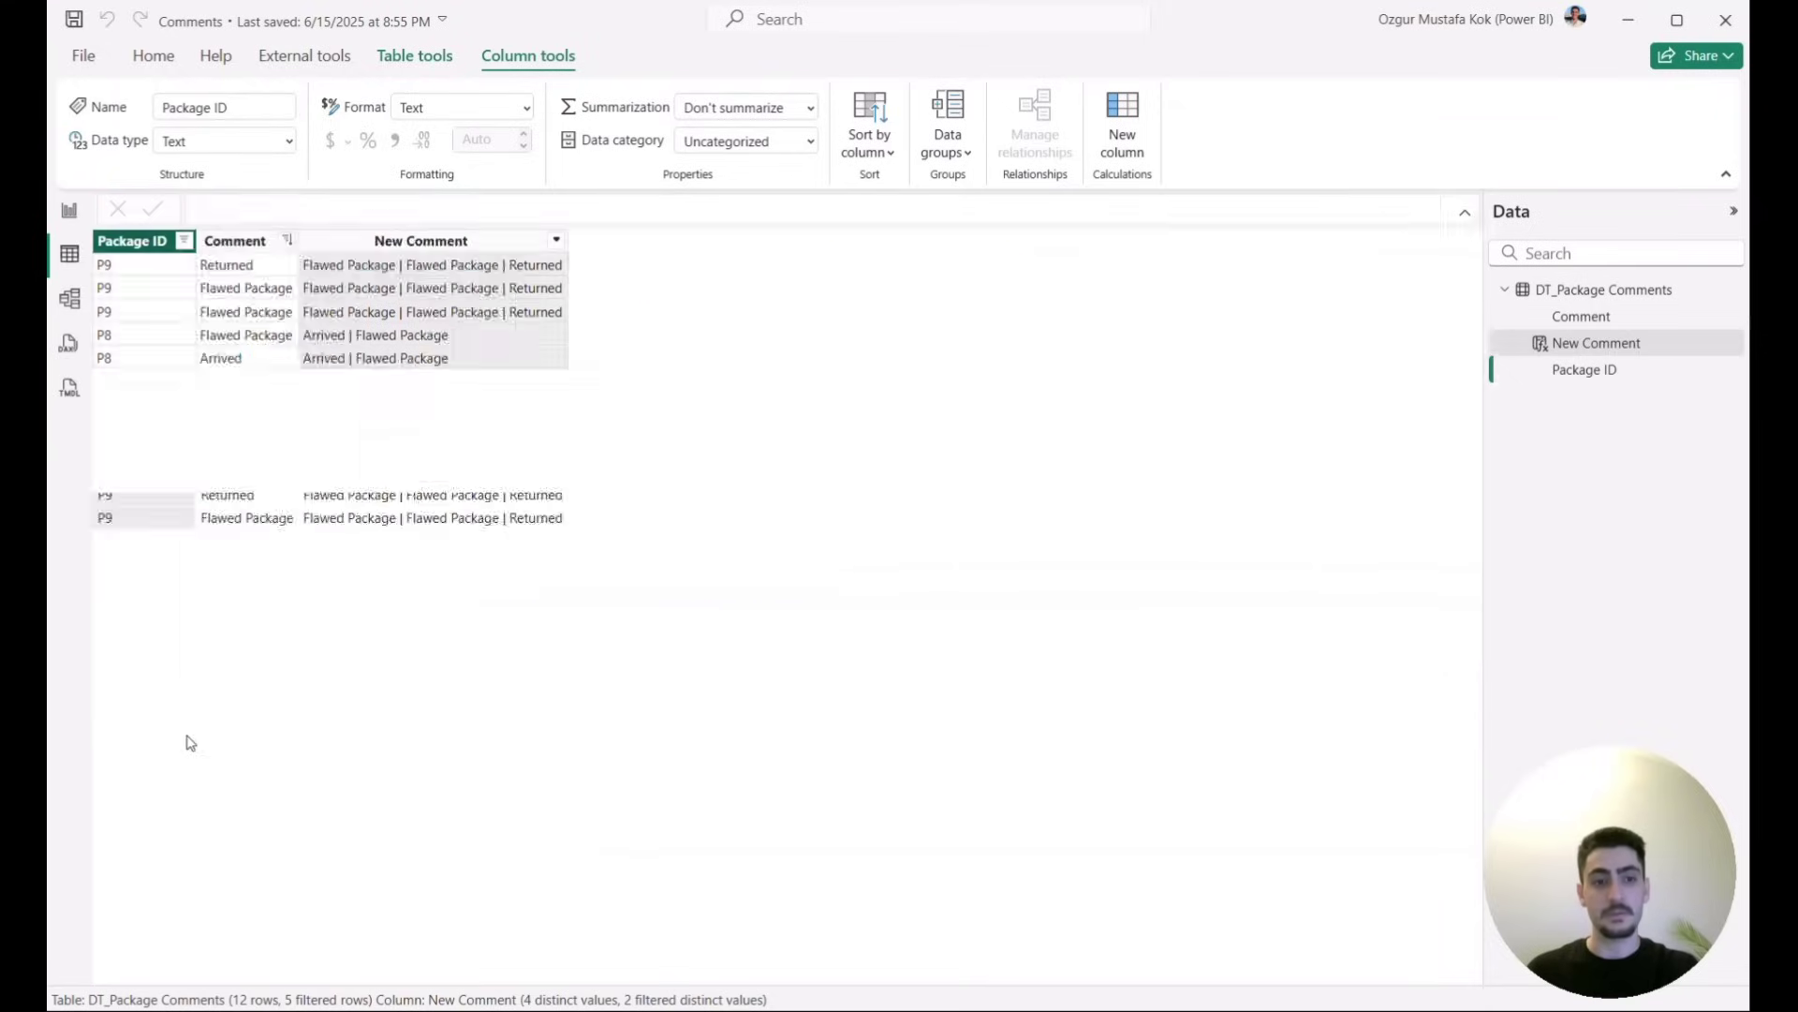
click(255, 602)
click(390, 654)
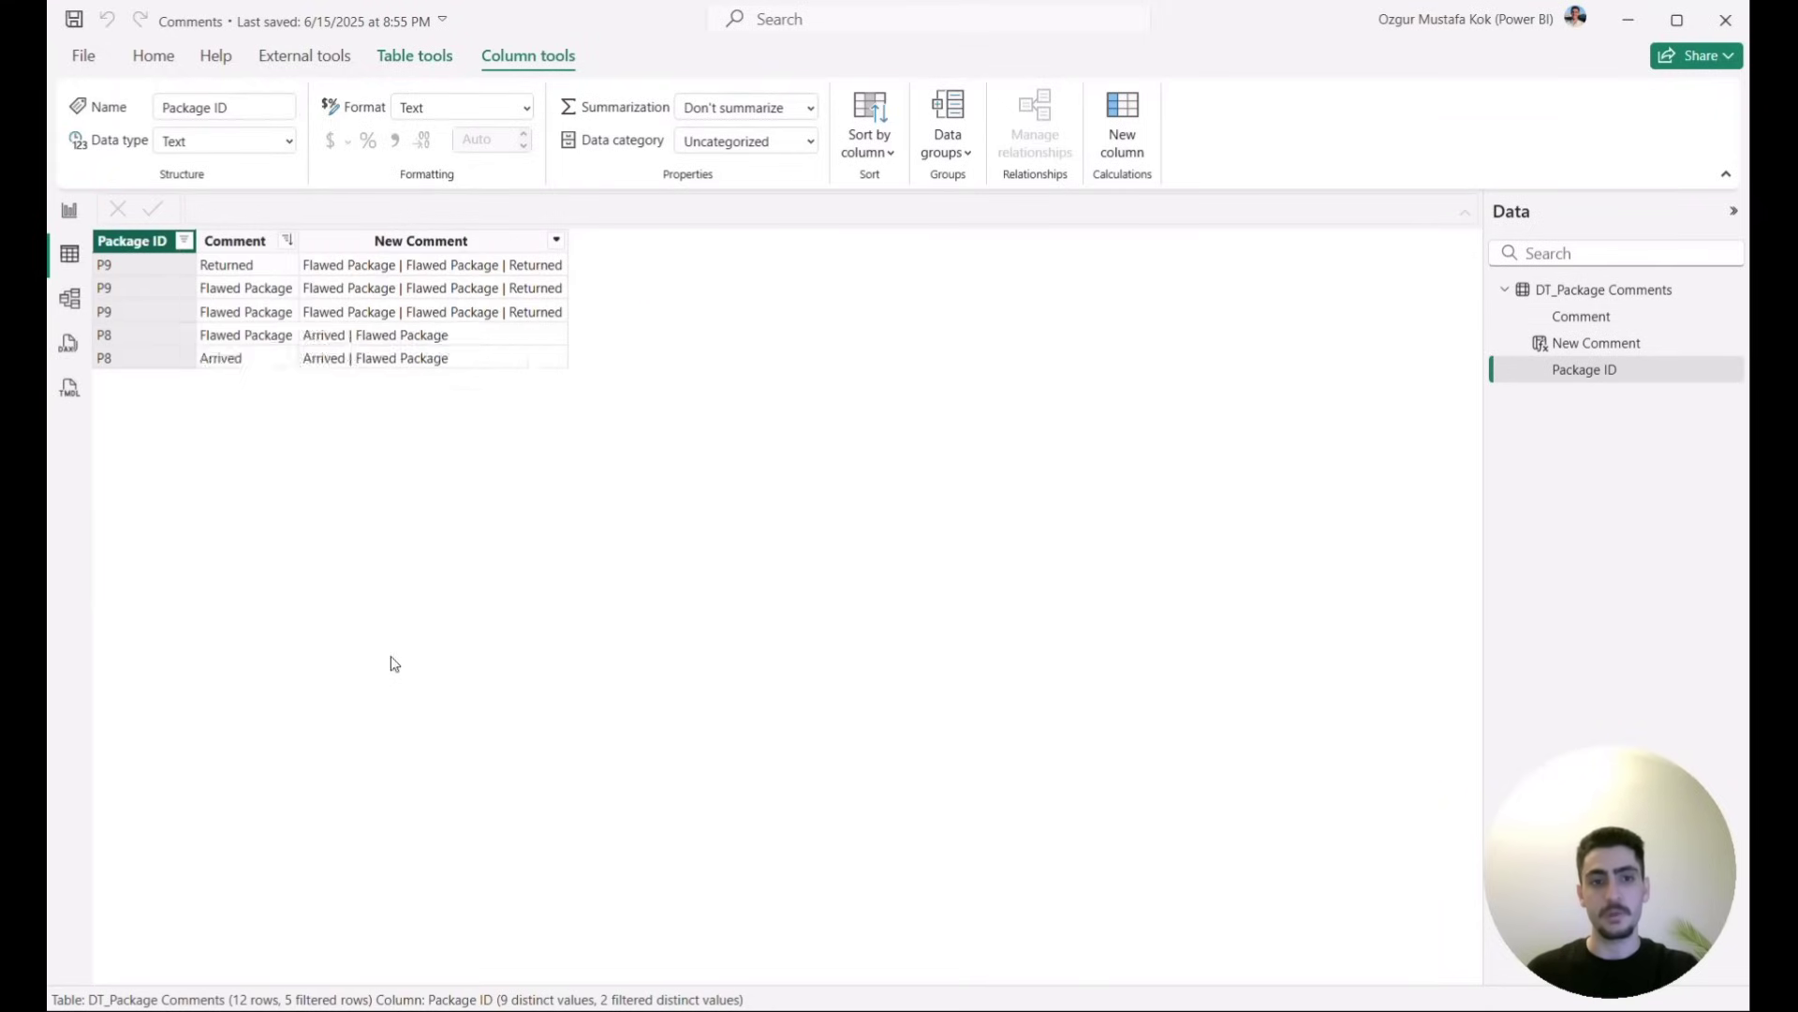
- In the New Comment formula, highlight FILTER, its table argument, the Package ID condition and the Comment column
click(429, 245)
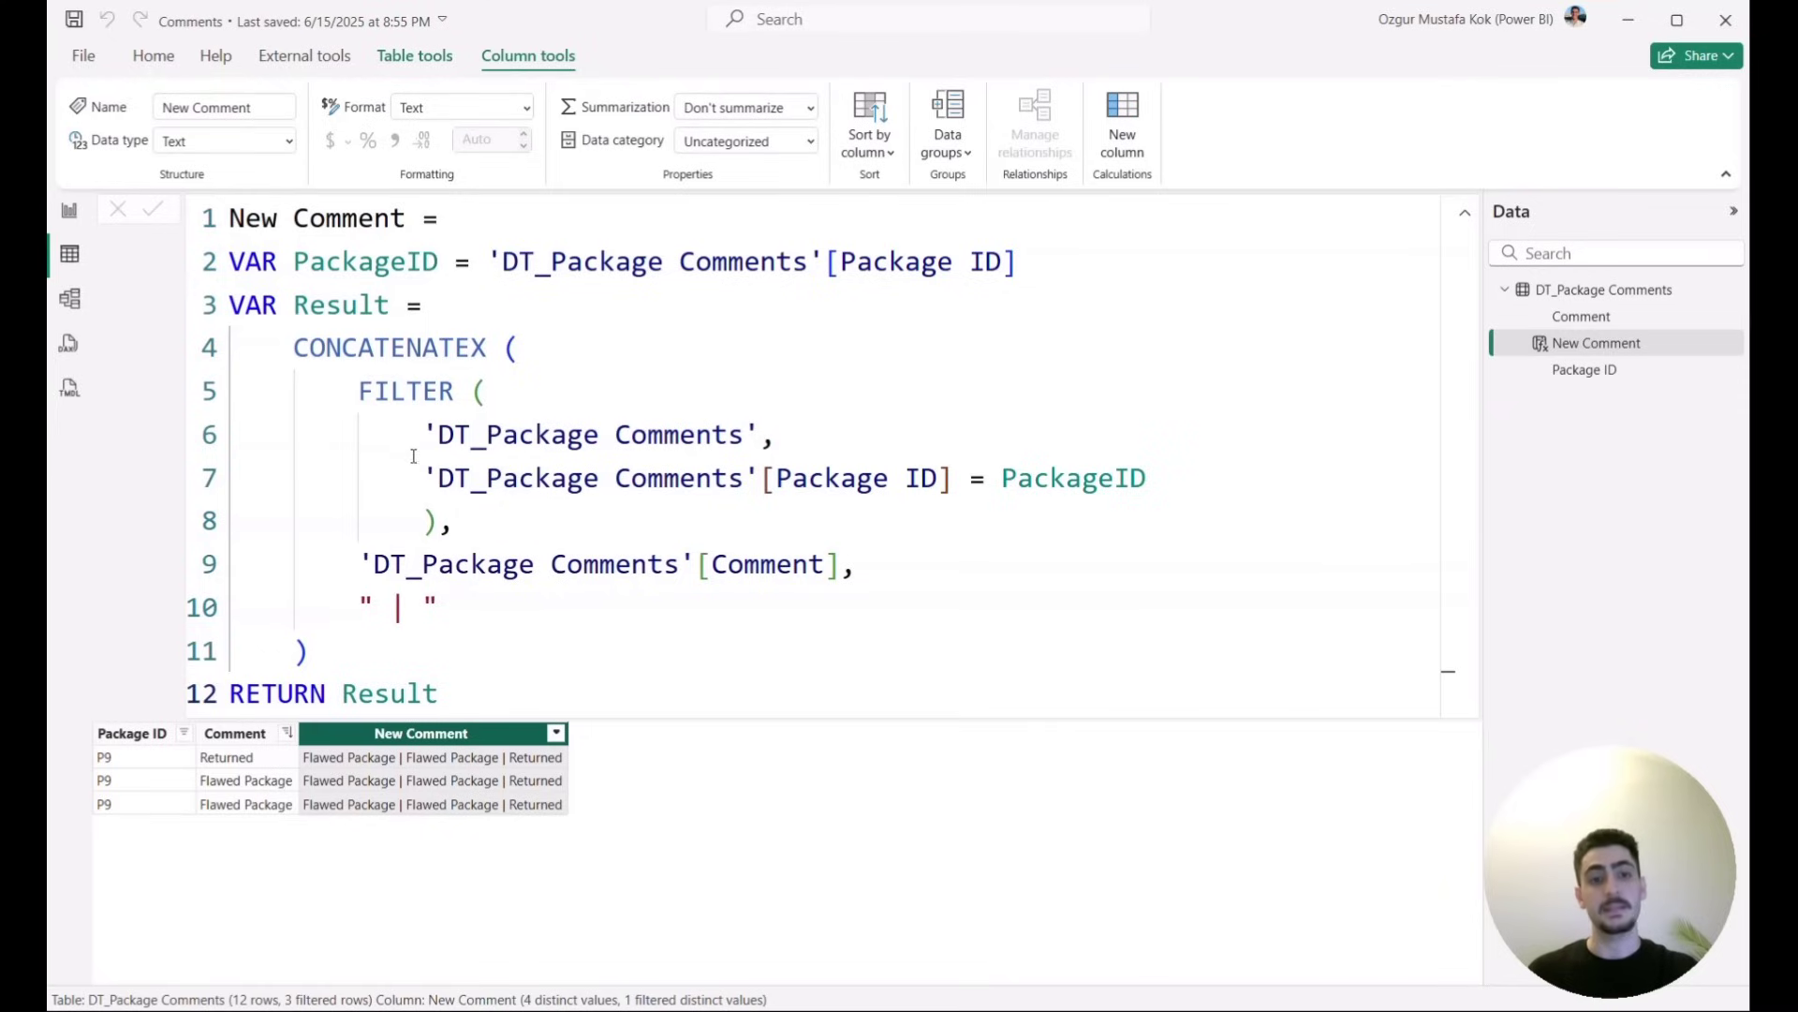
drag(359, 390, 455, 391)
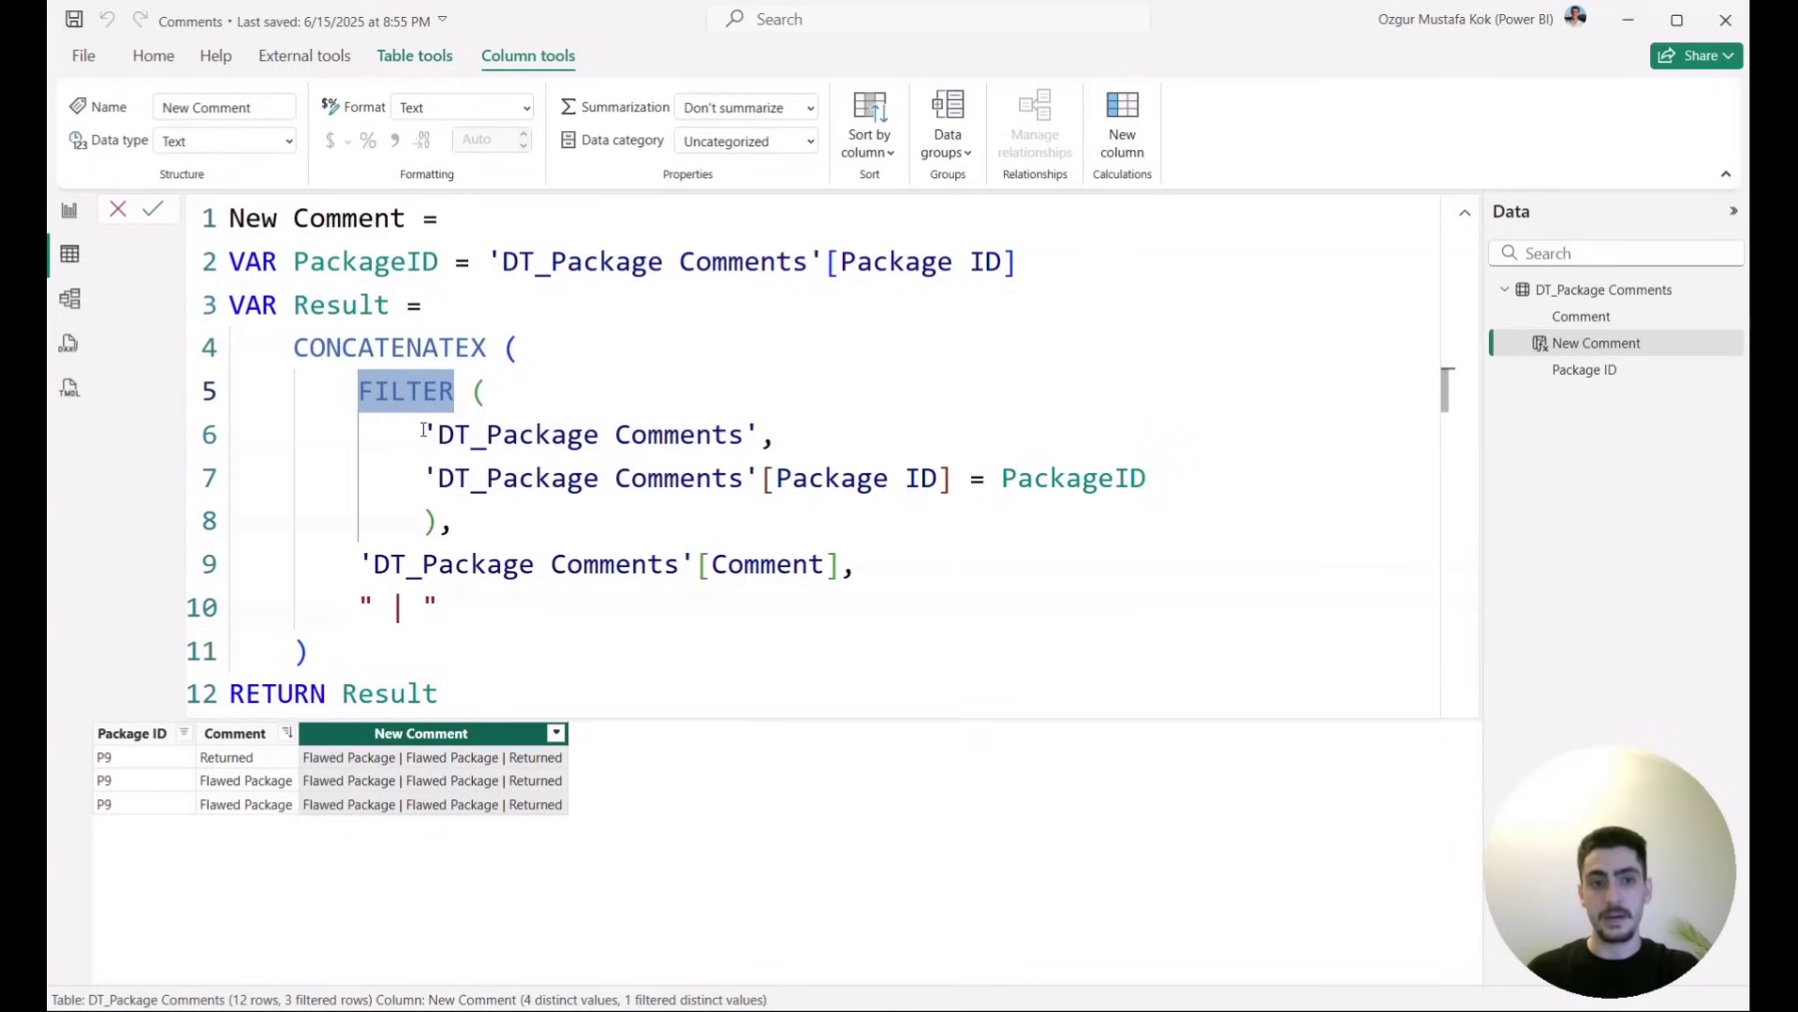
drag(424, 433, 759, 431)
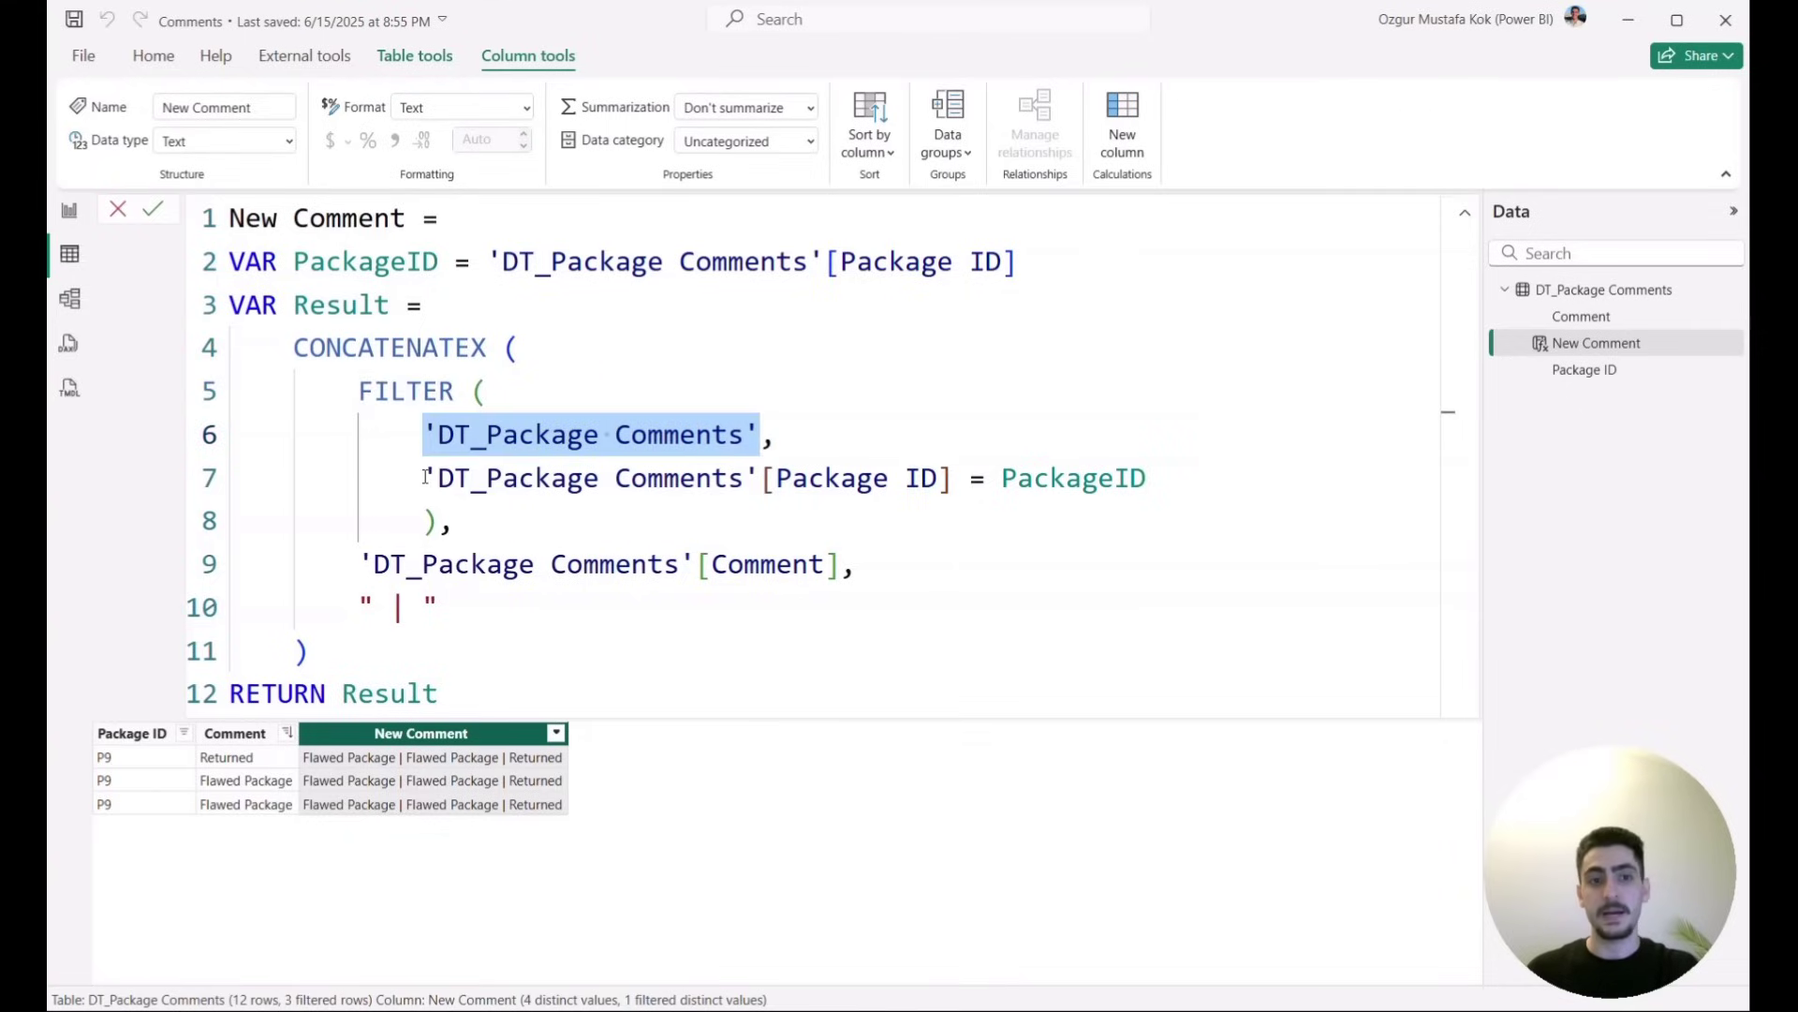
drag(426, 478, 953, 478)
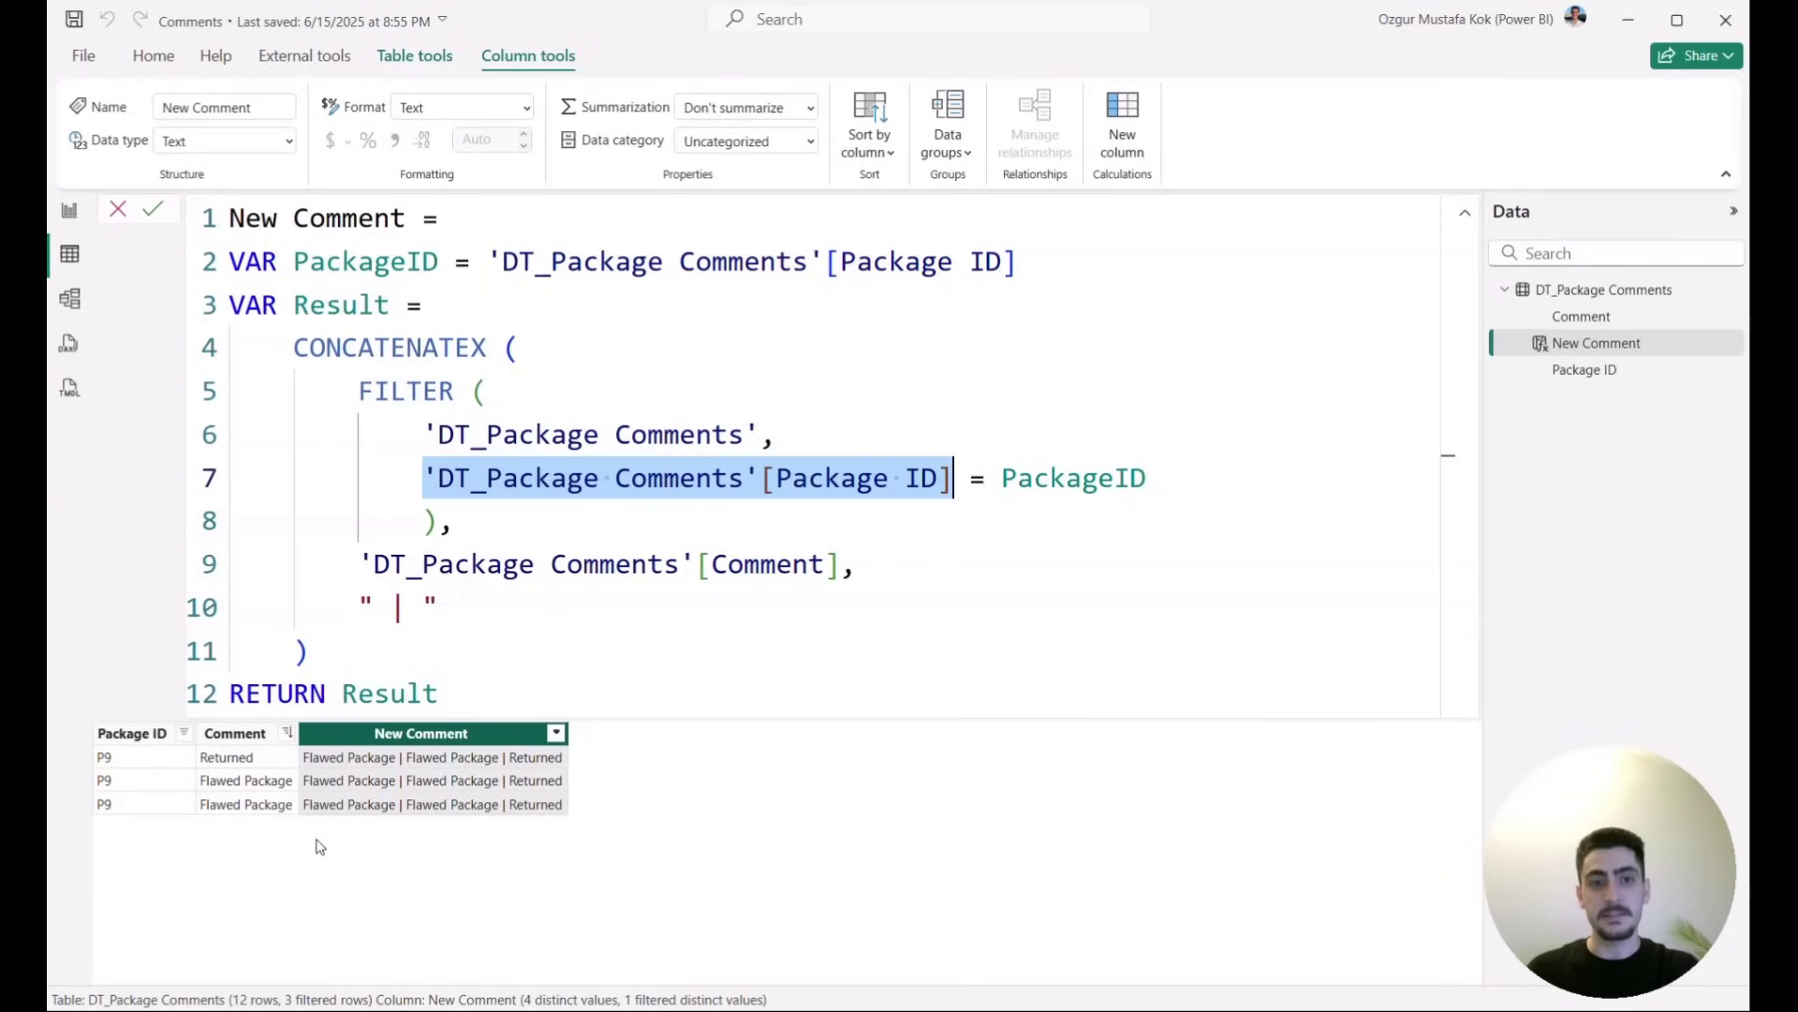
click(491, 588)
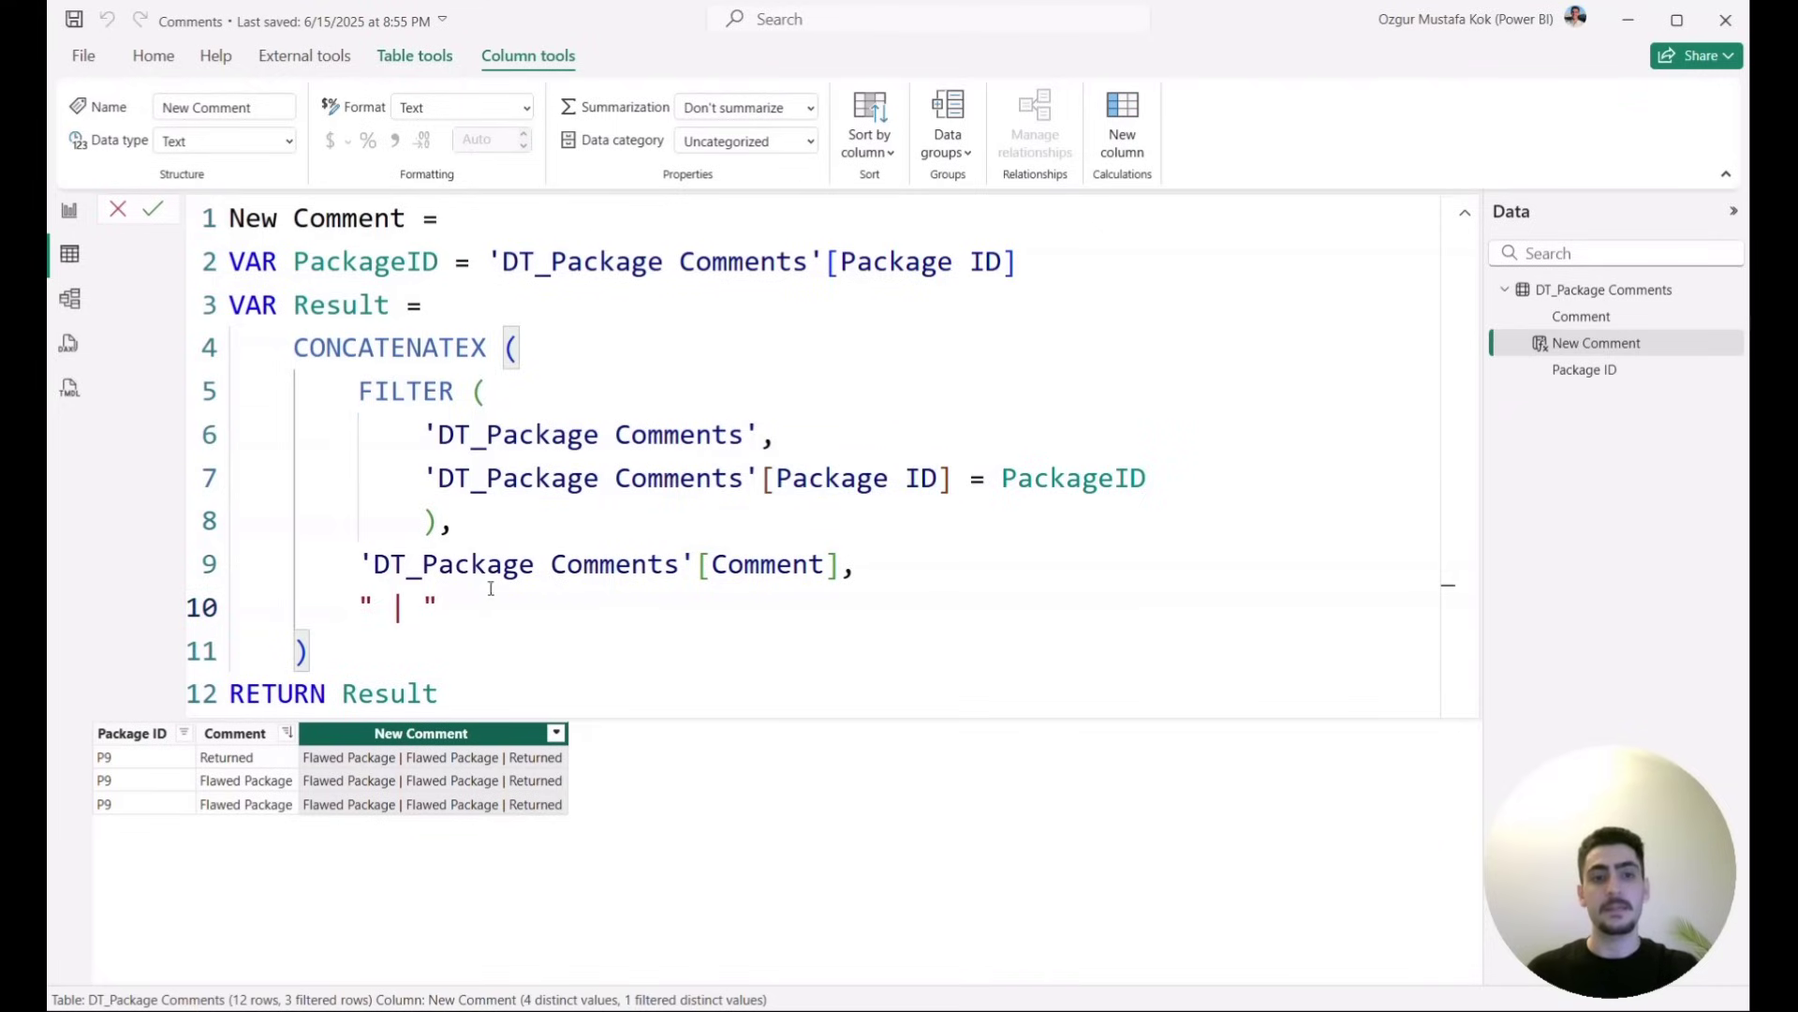
drag(360, 562, 843, 562)
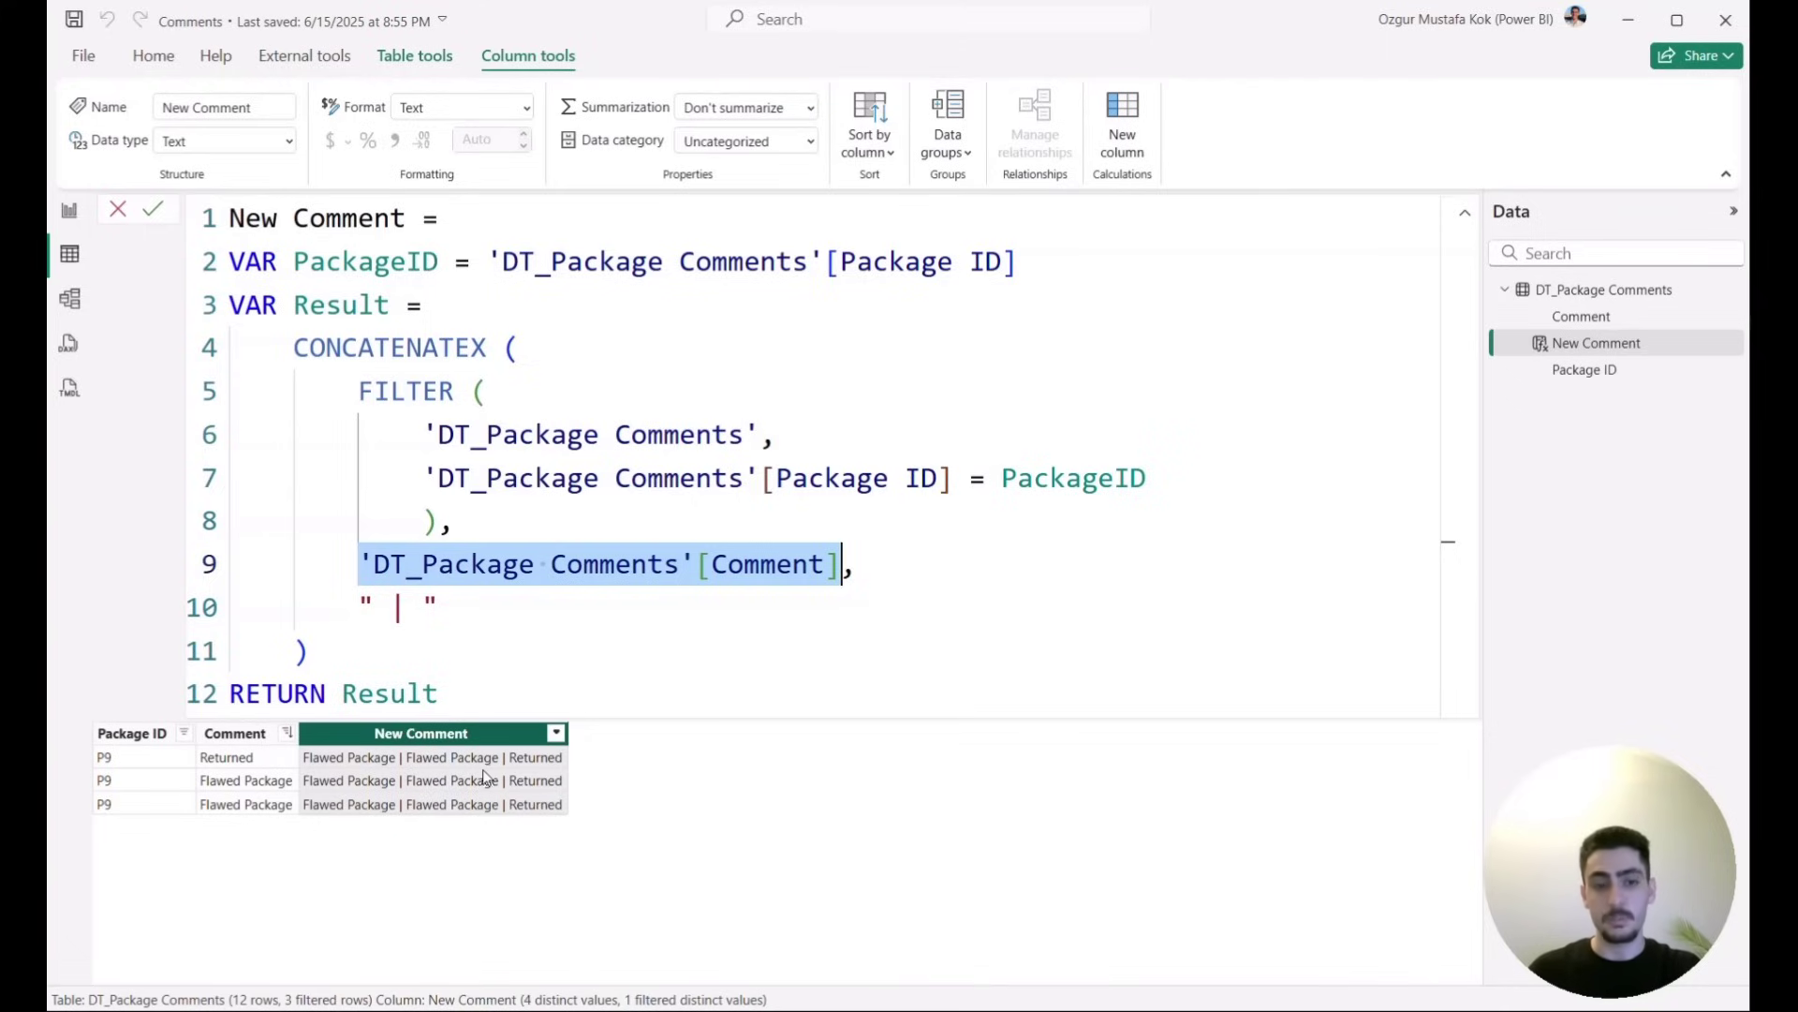
- Change the Package ID filter to show only P8
click(186, 735)
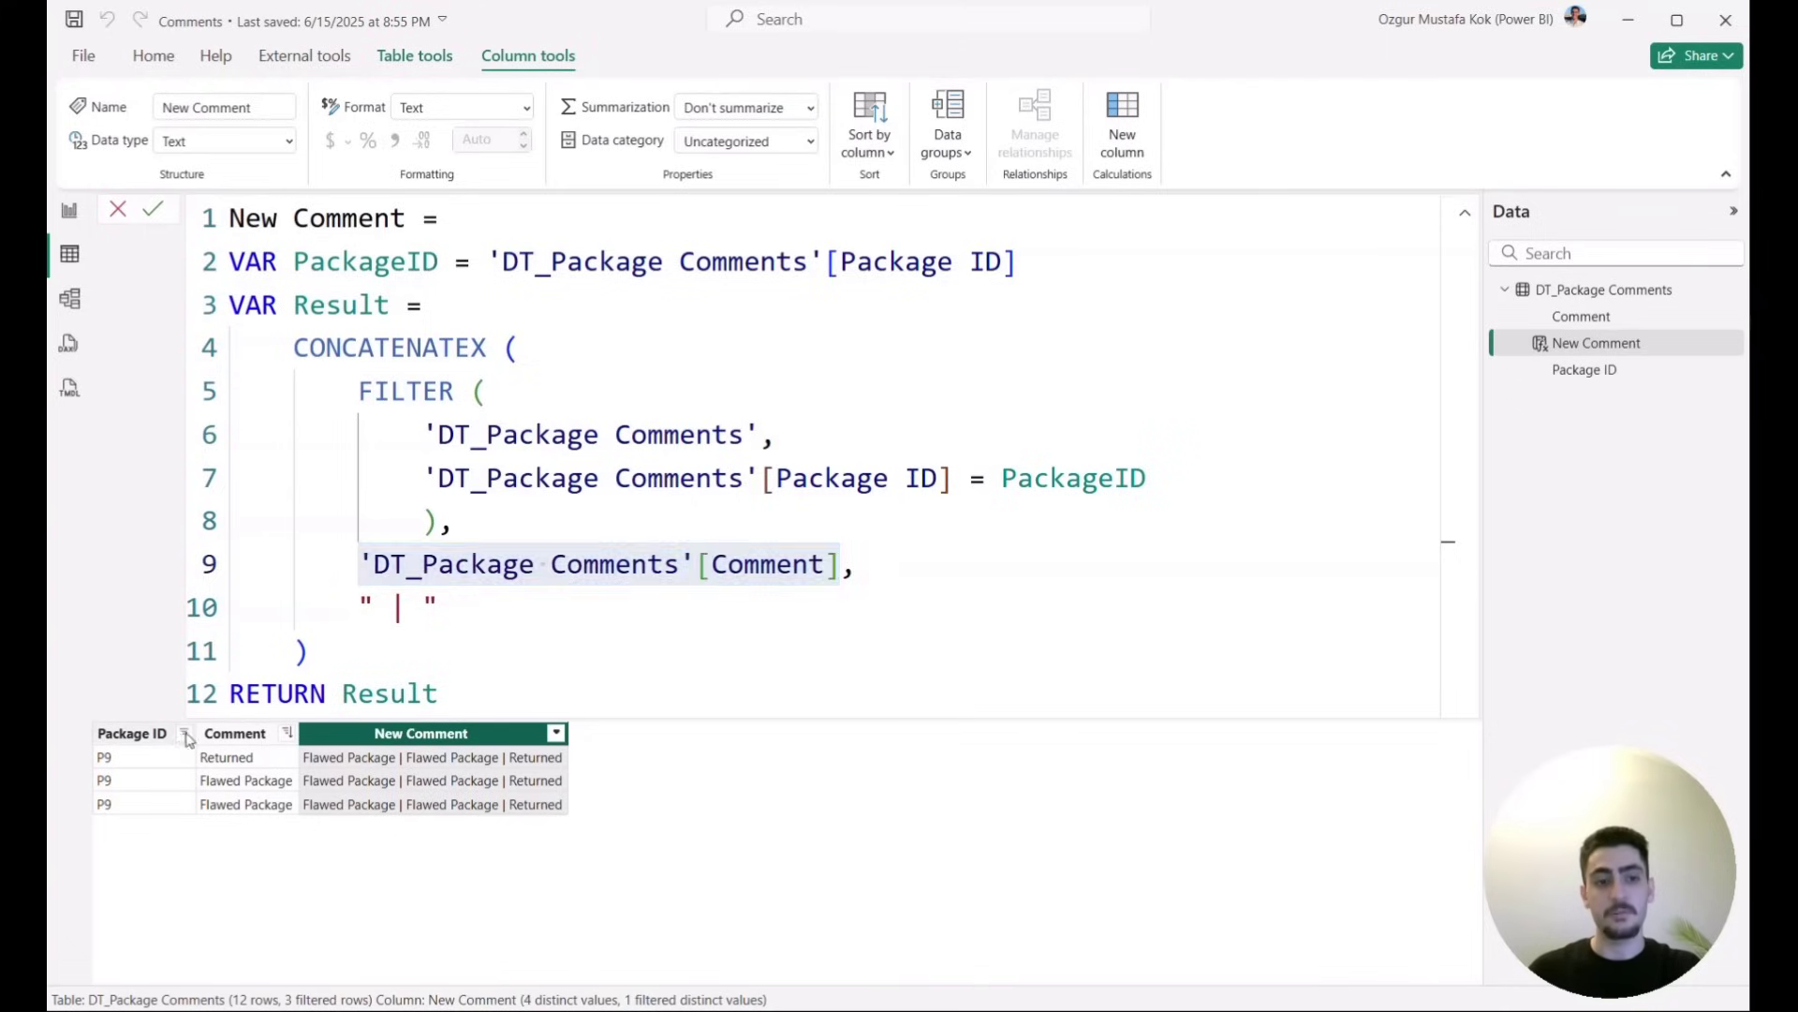
click(258, 616)
click(254, 602)
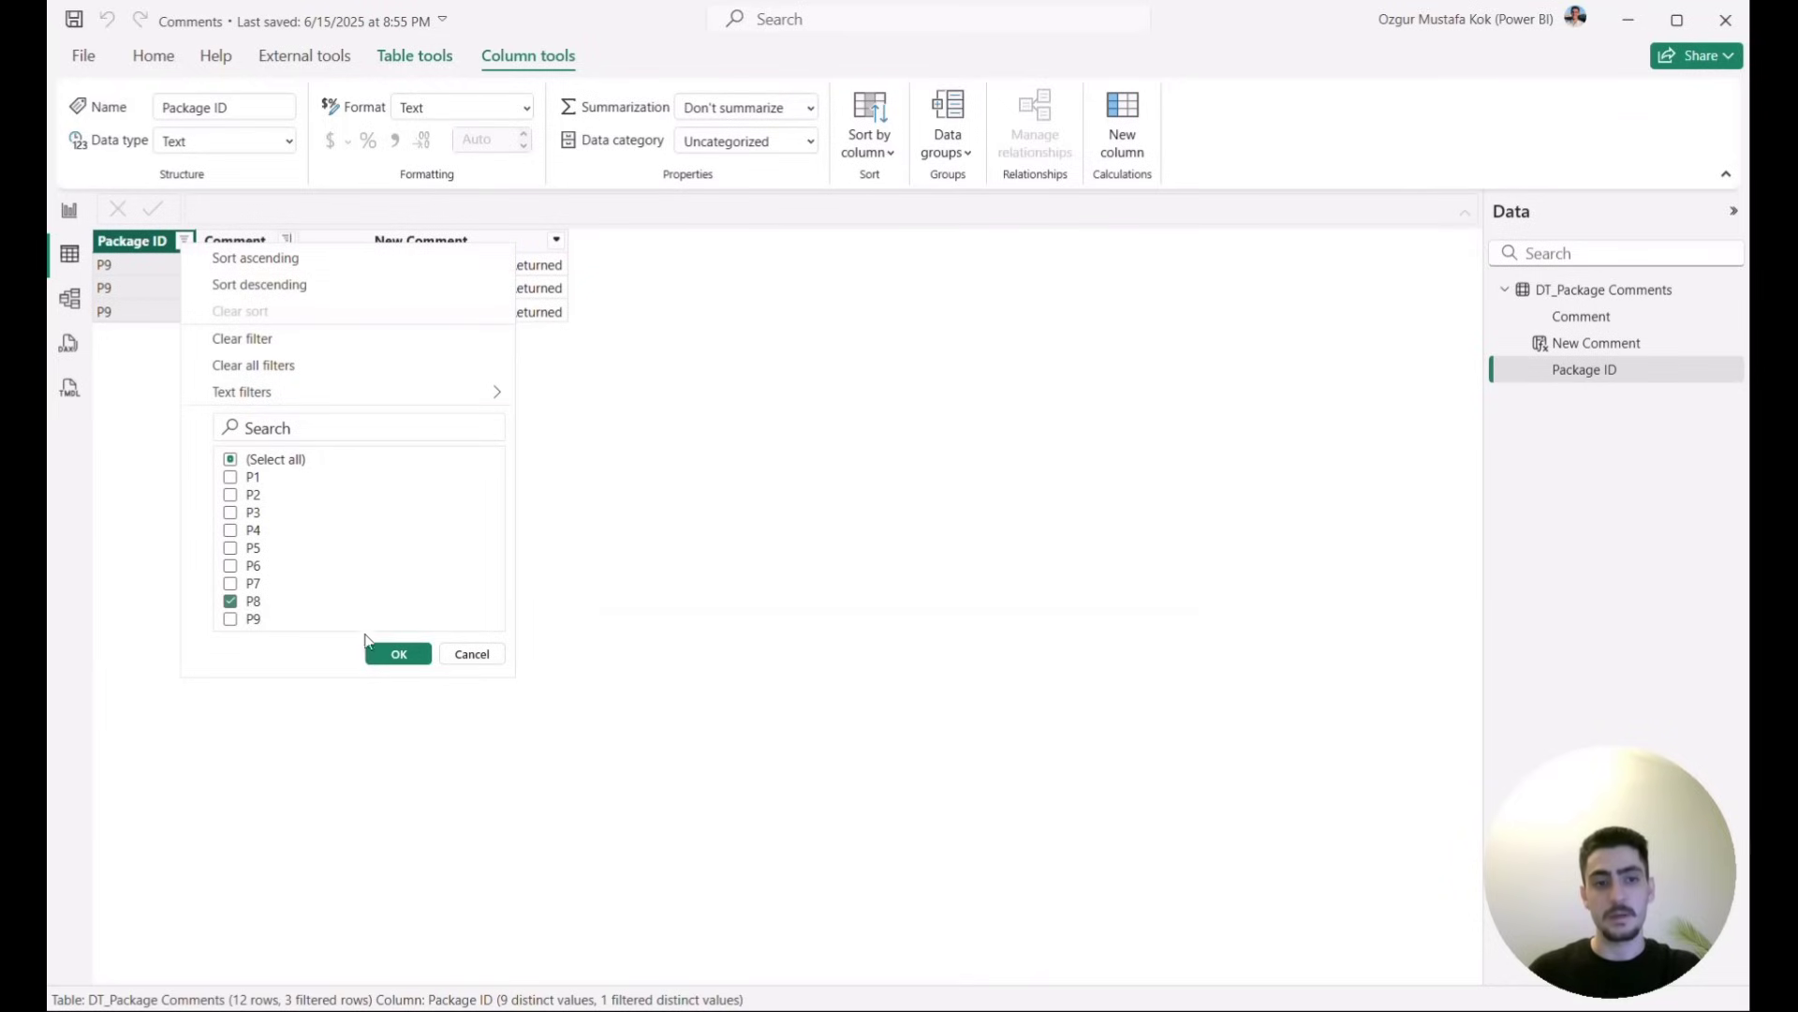
click(398, 653)
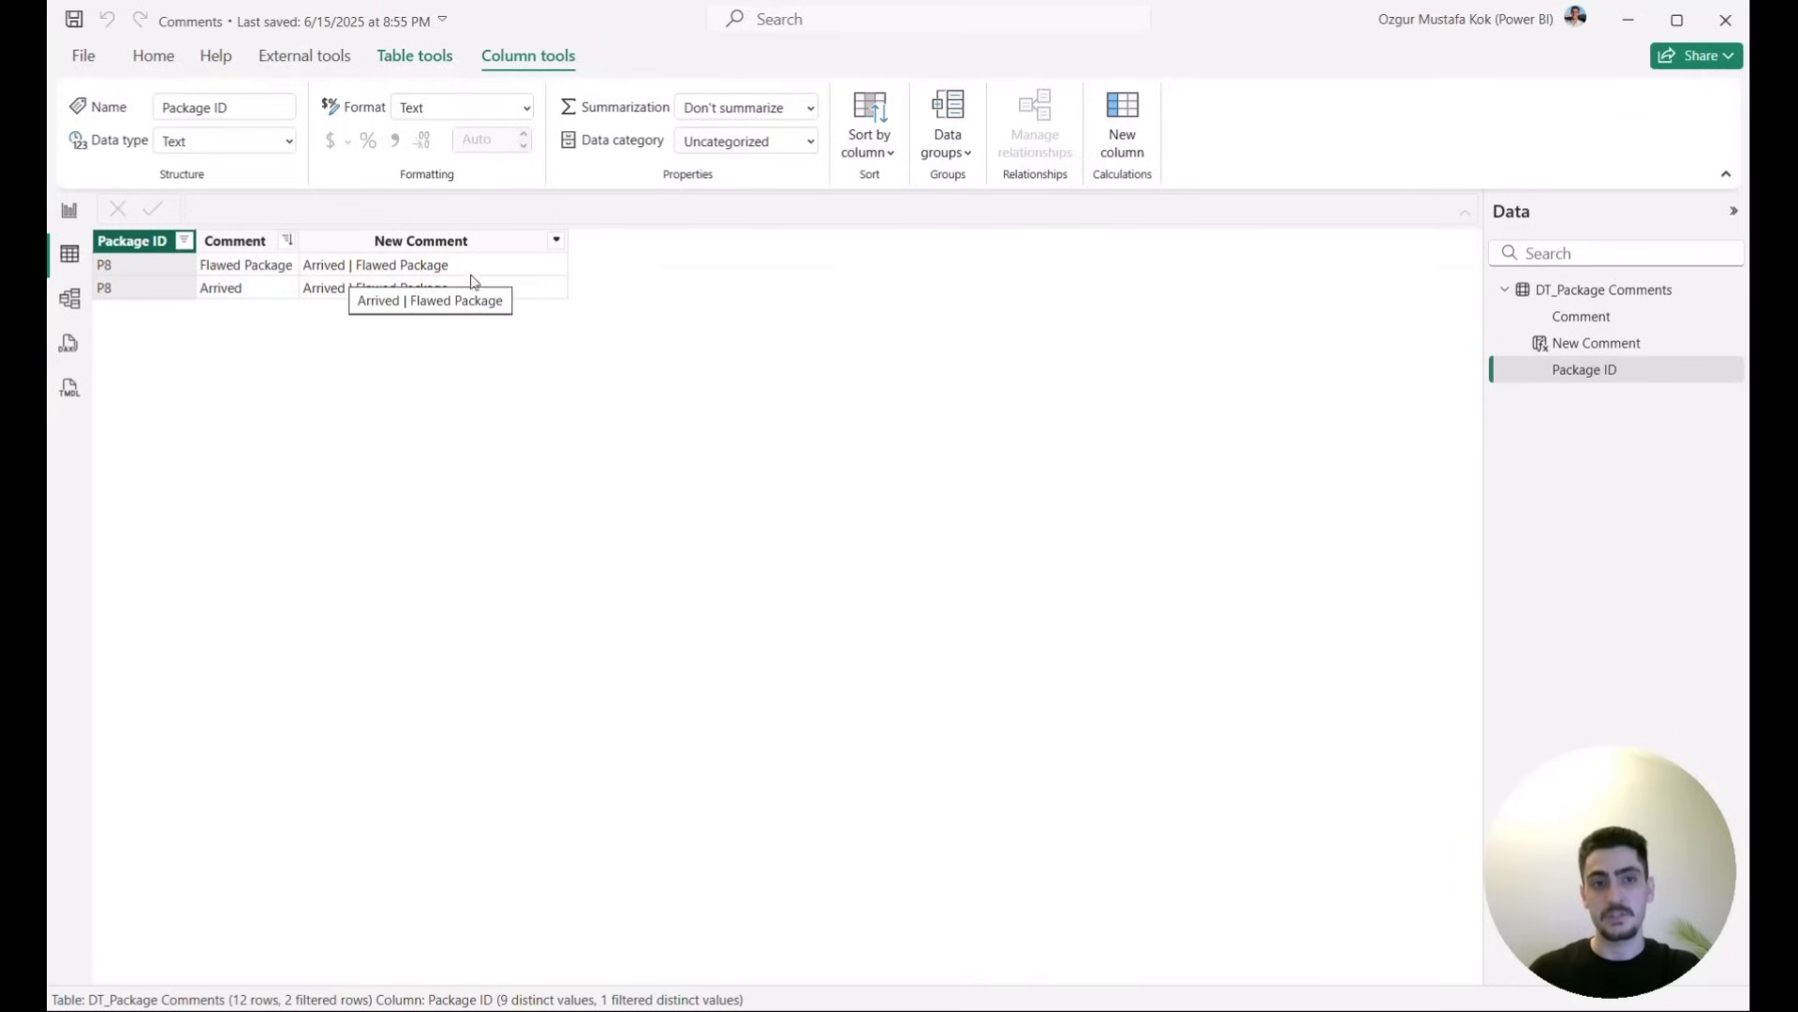
- Replace Comment with New Comment in the report's table visual, widen it, and return to the data table
click(70, 210)
click(862, 429)
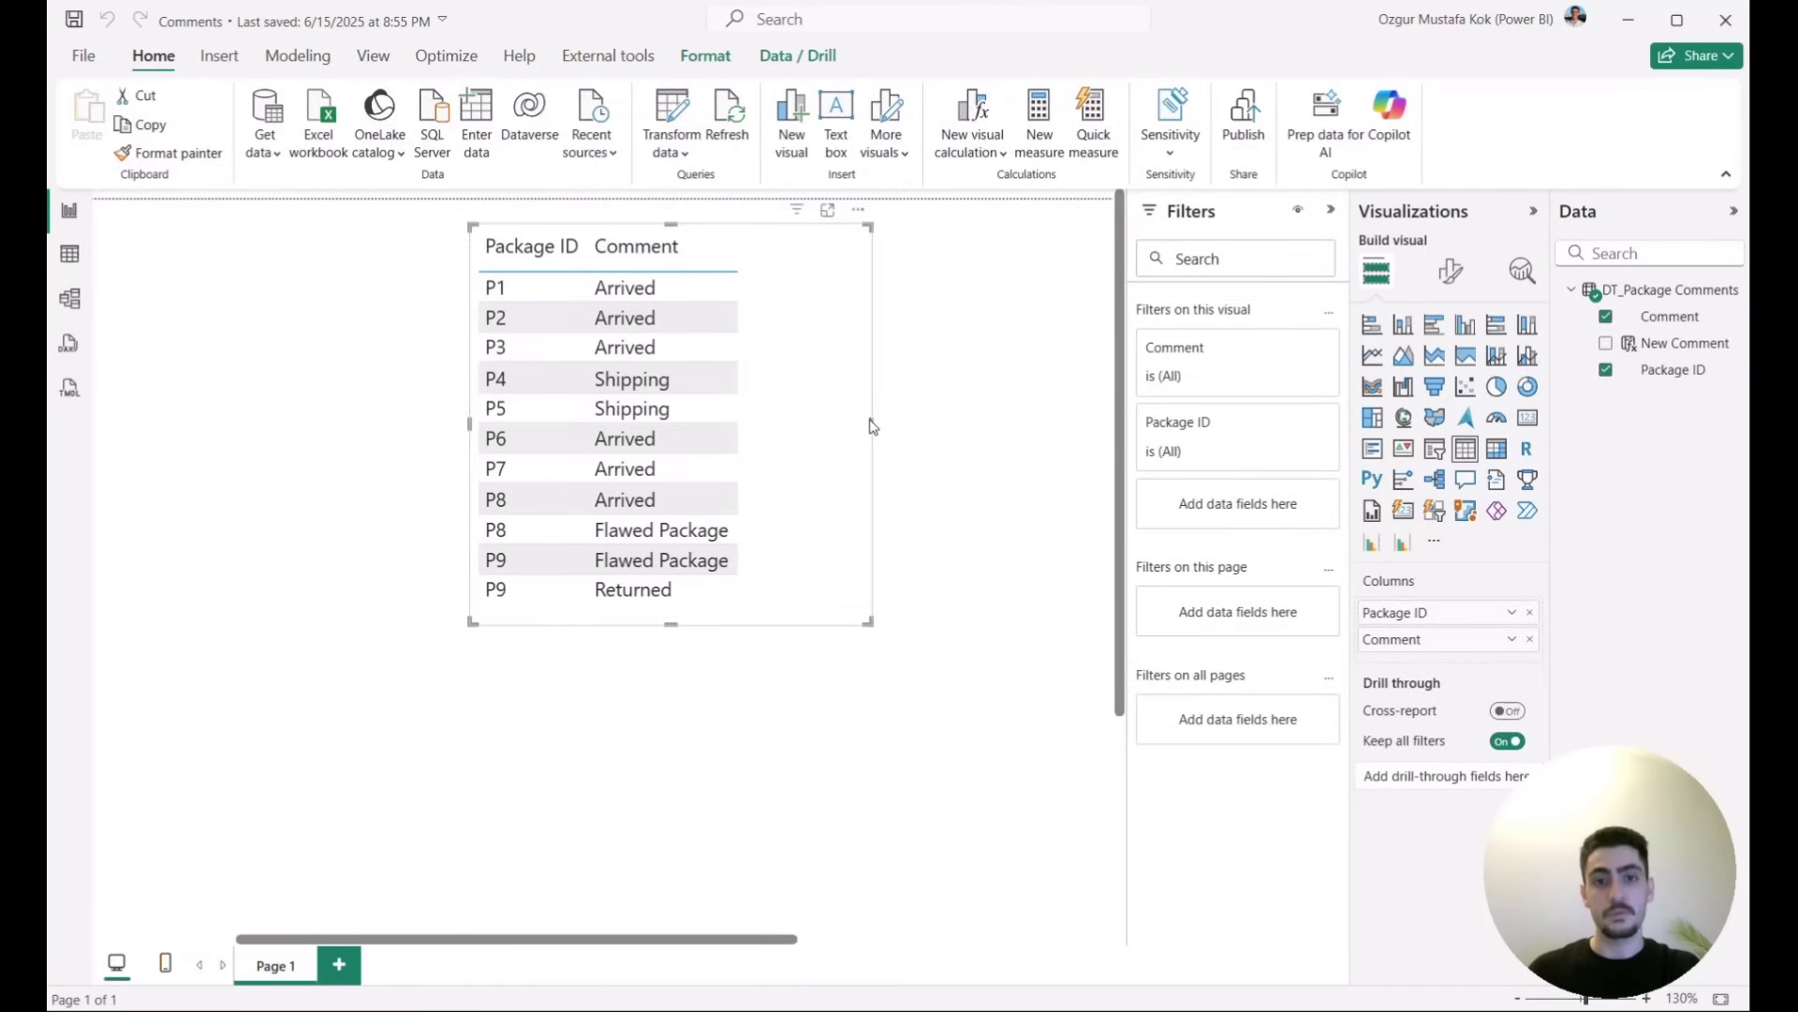
drag(871, 424, 1024, 428)
drag(1675, 347, 1519, 656)
click(1529, 666)
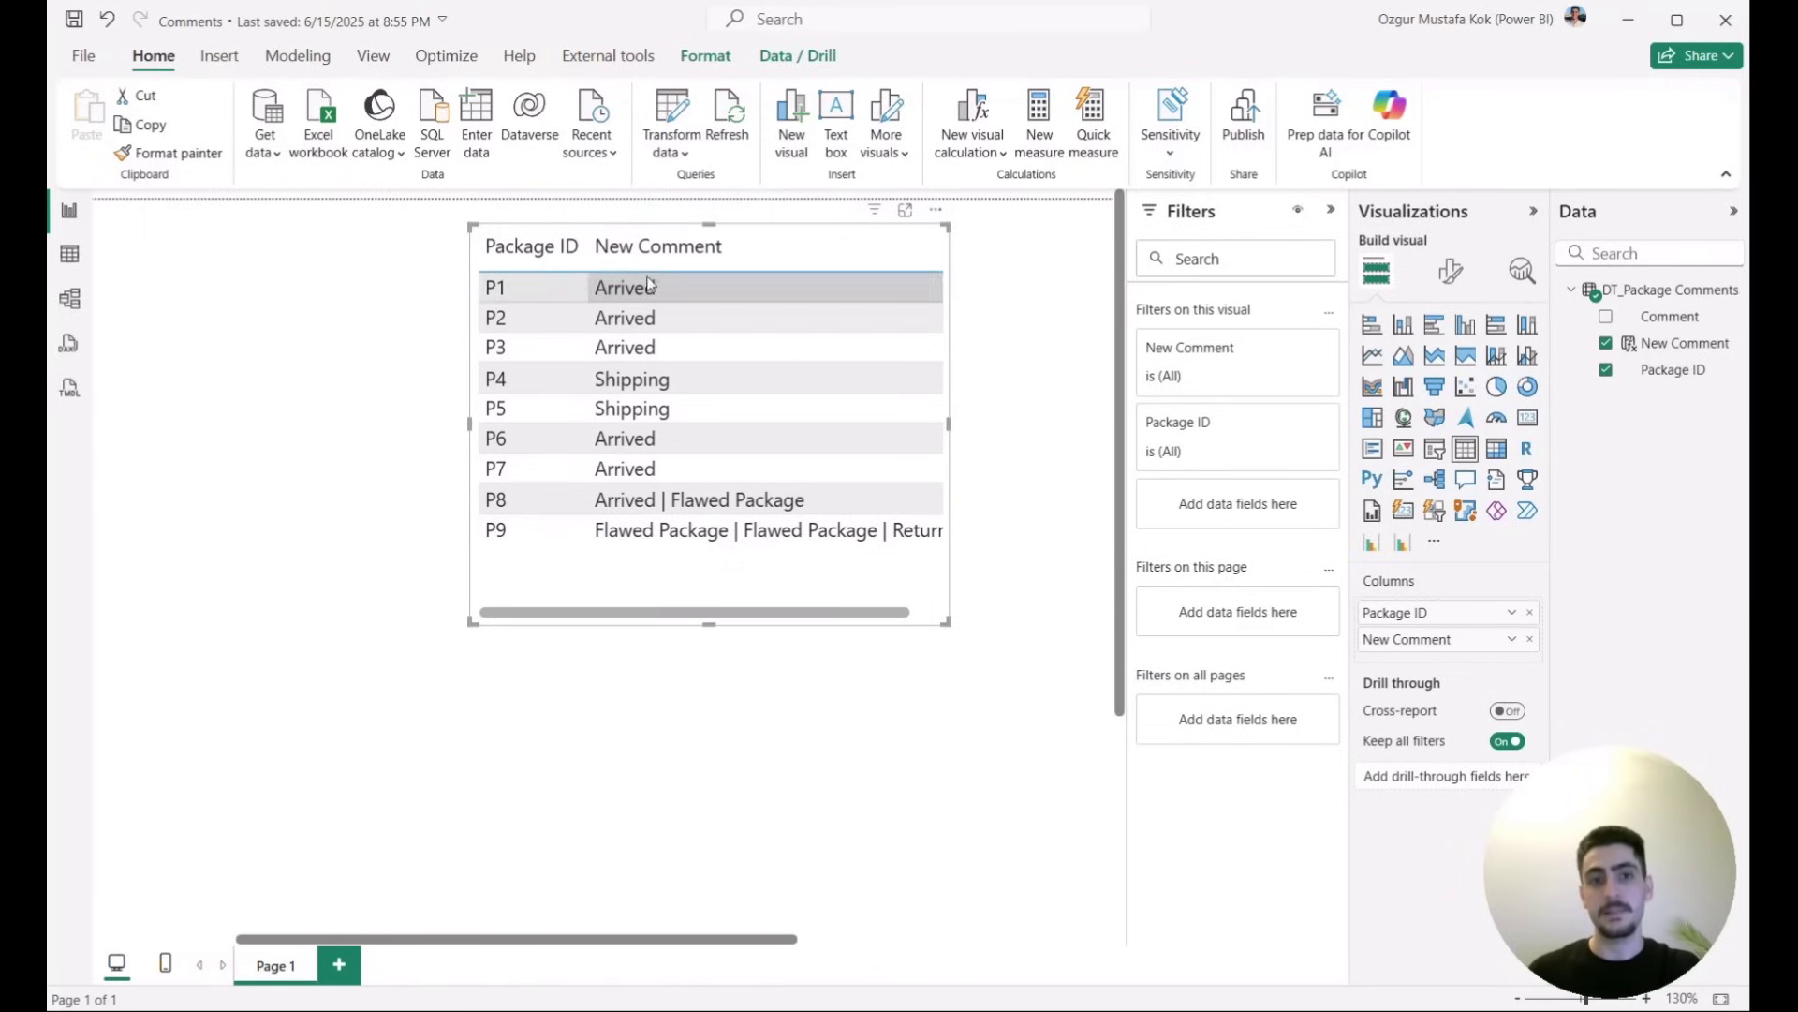
drag(949, 422, 1094, 424)
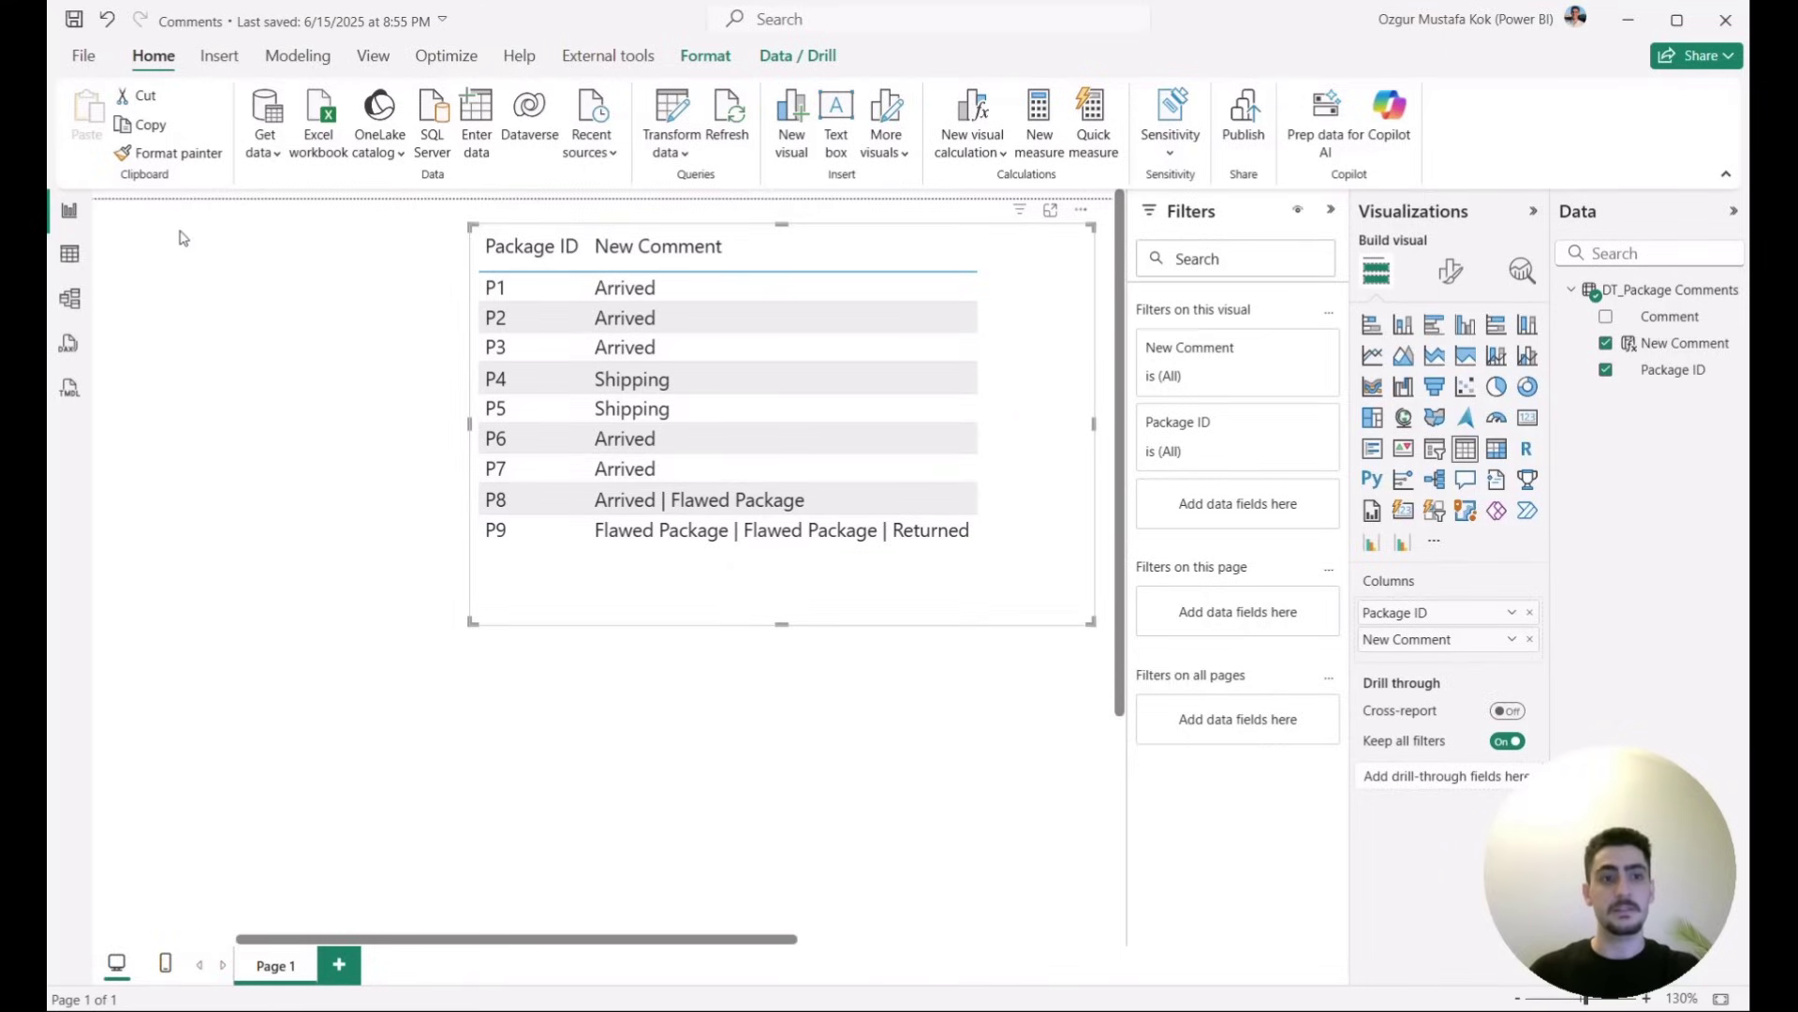
click(70, 254)
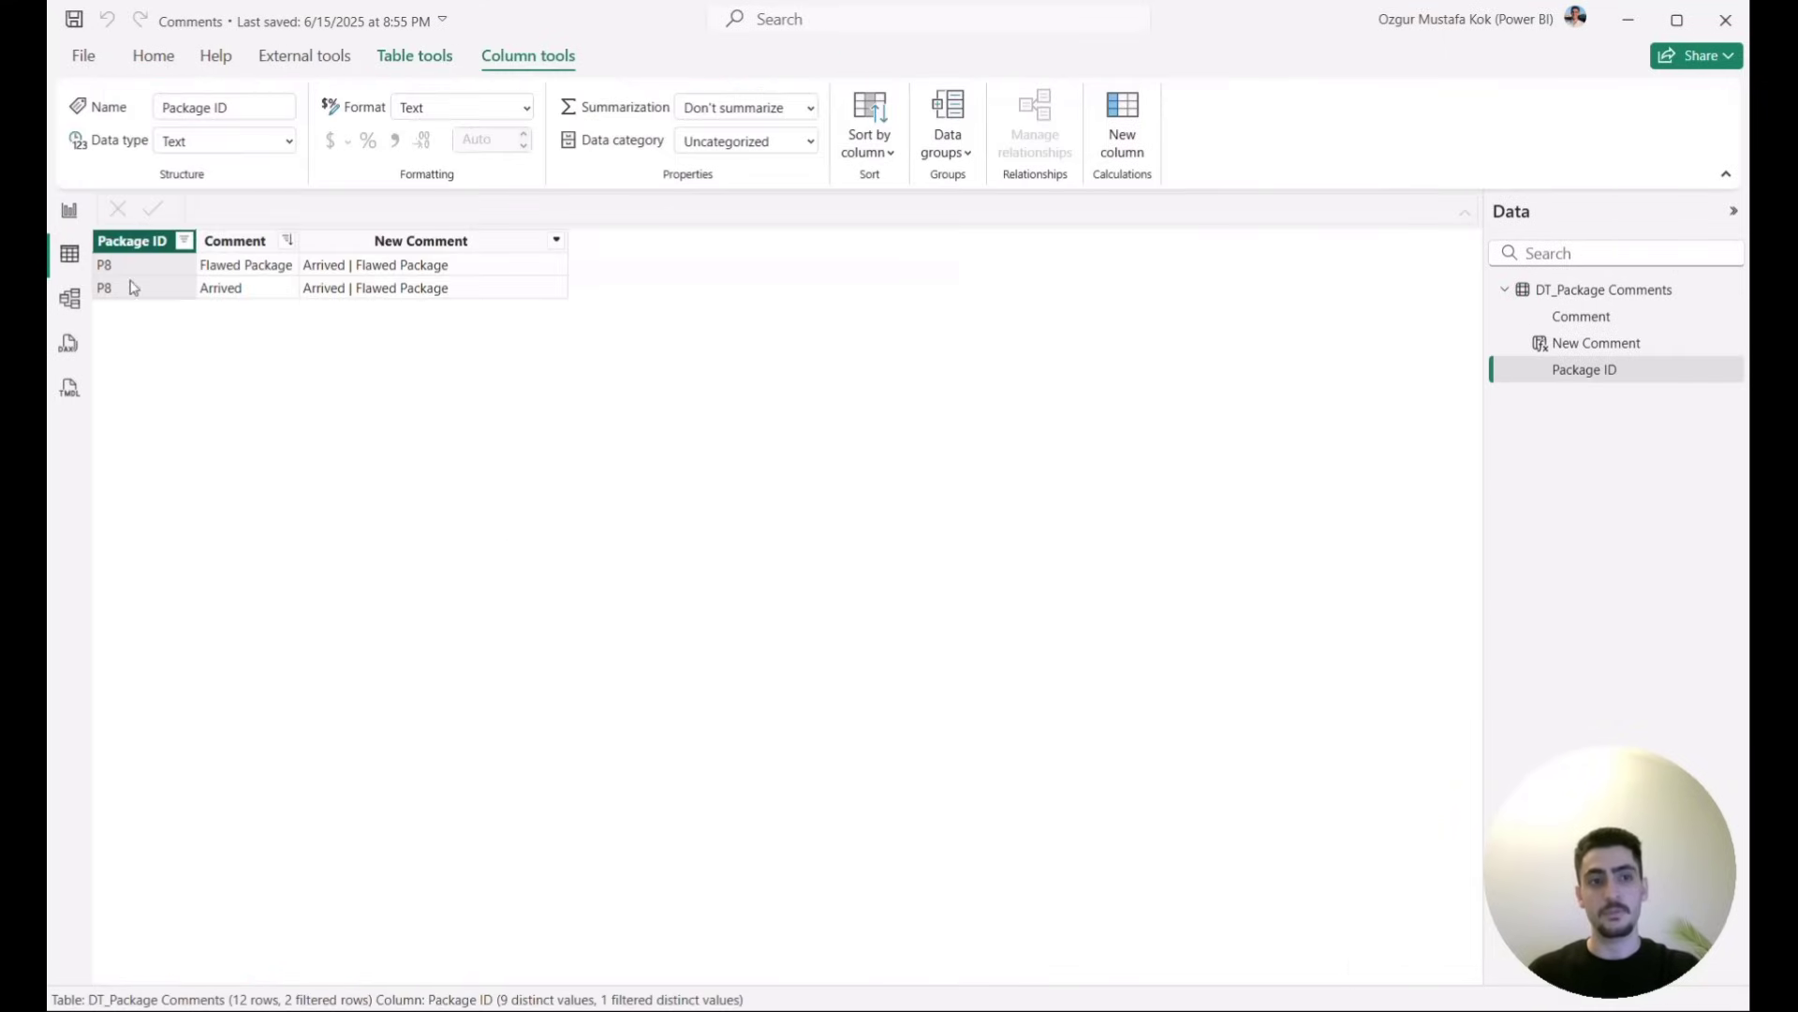
- Show the New Comment formula and change the Package ID filter to P9 only
click(401, 242)
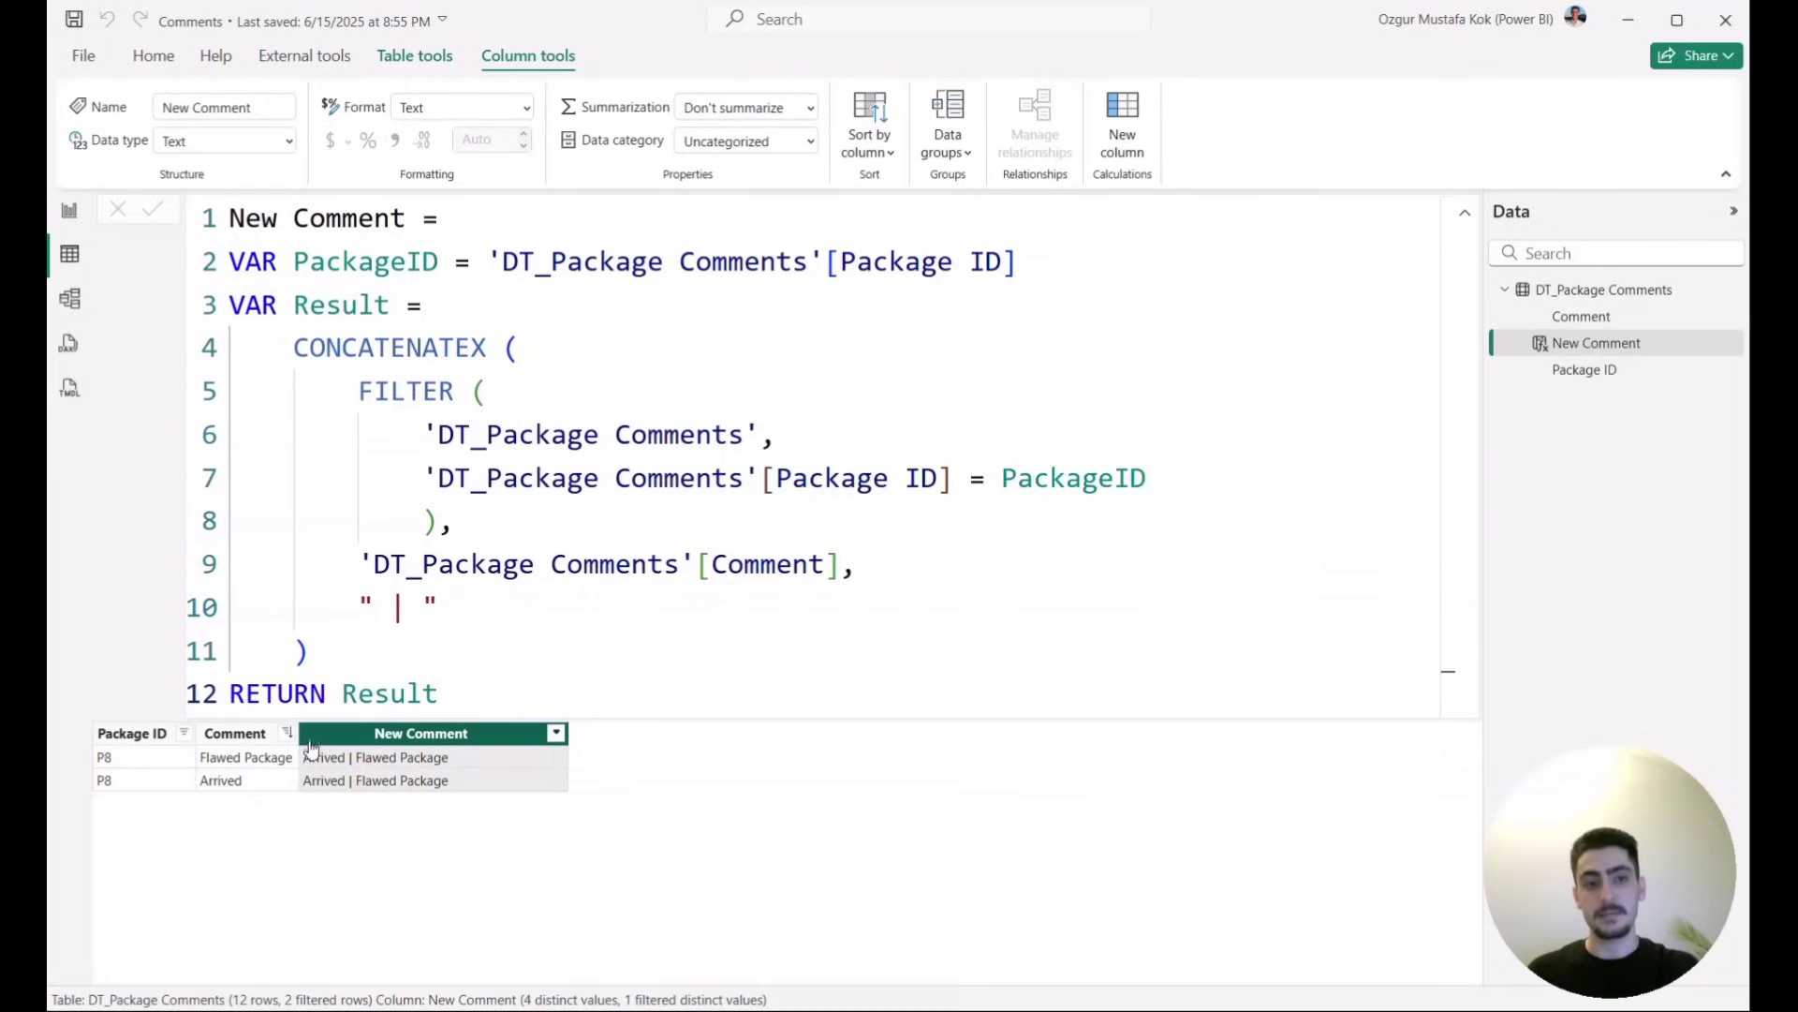
click(184, 732)
click(229, 605)
click(230, 623)
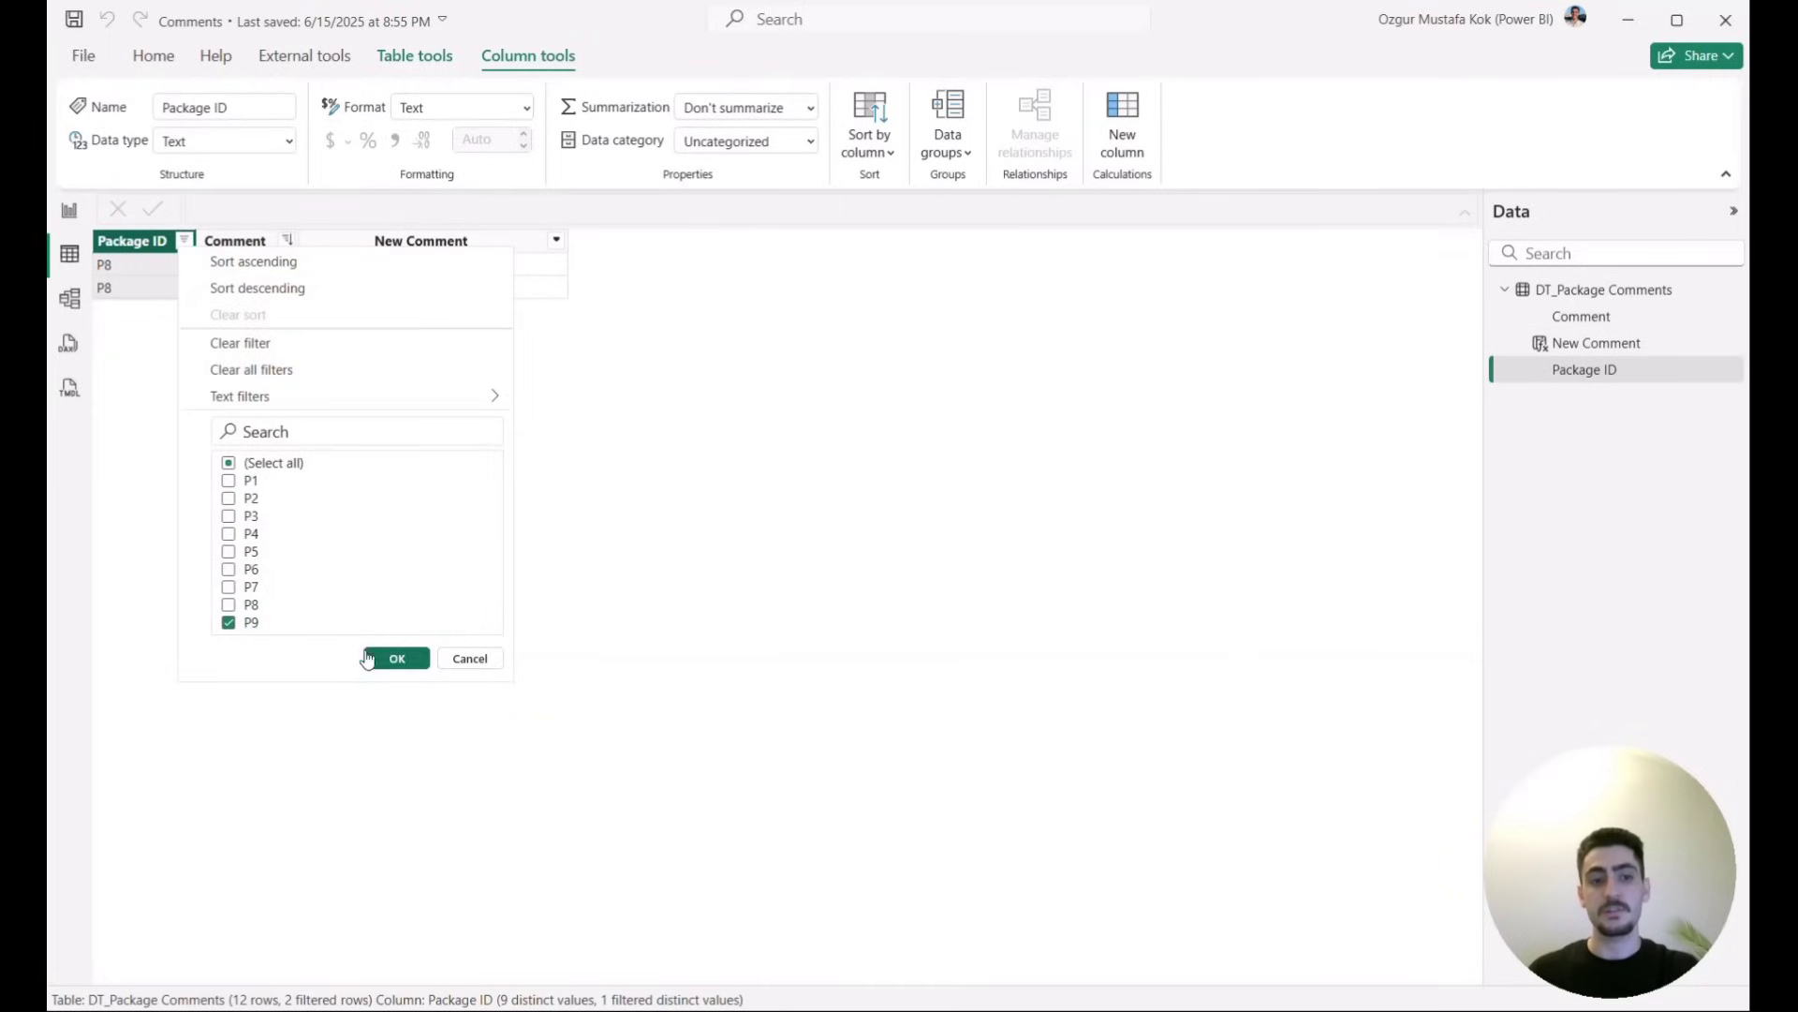
click(396, 659)
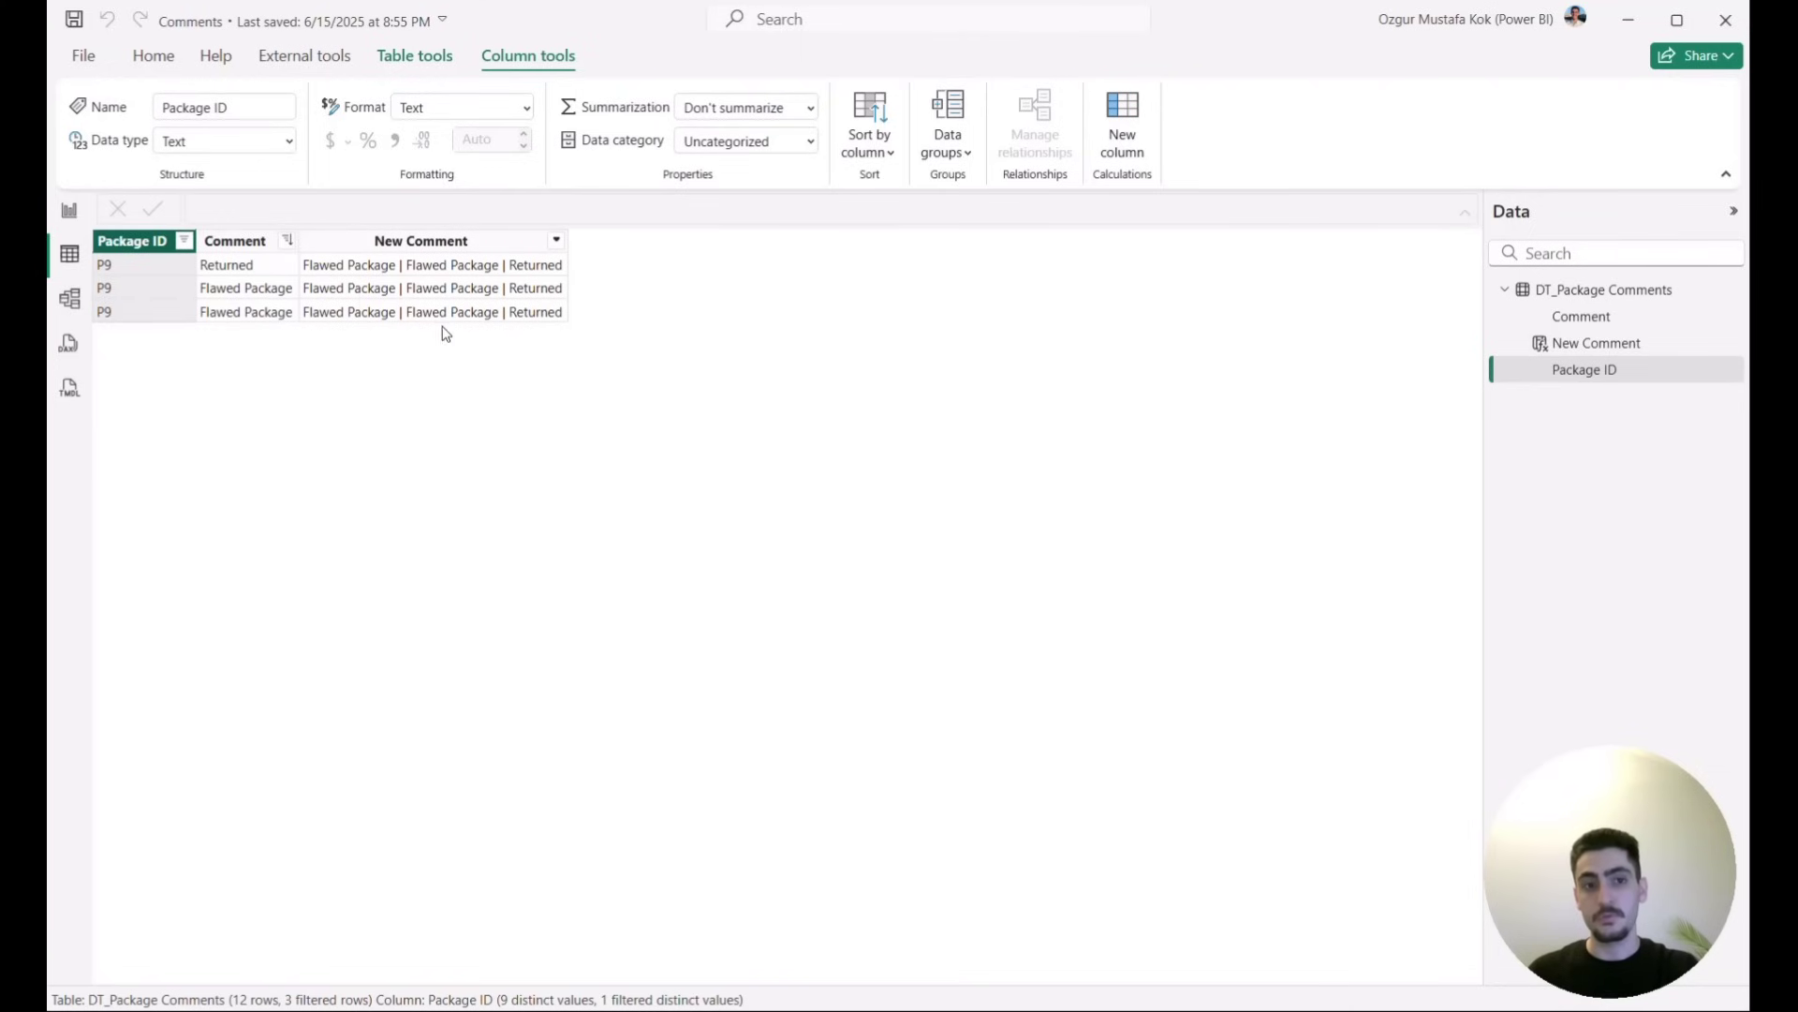
- Wrap FILTER's table argument 'DT_Package Comments' in ALL( ) in the New Comment formula
click(356, 241)
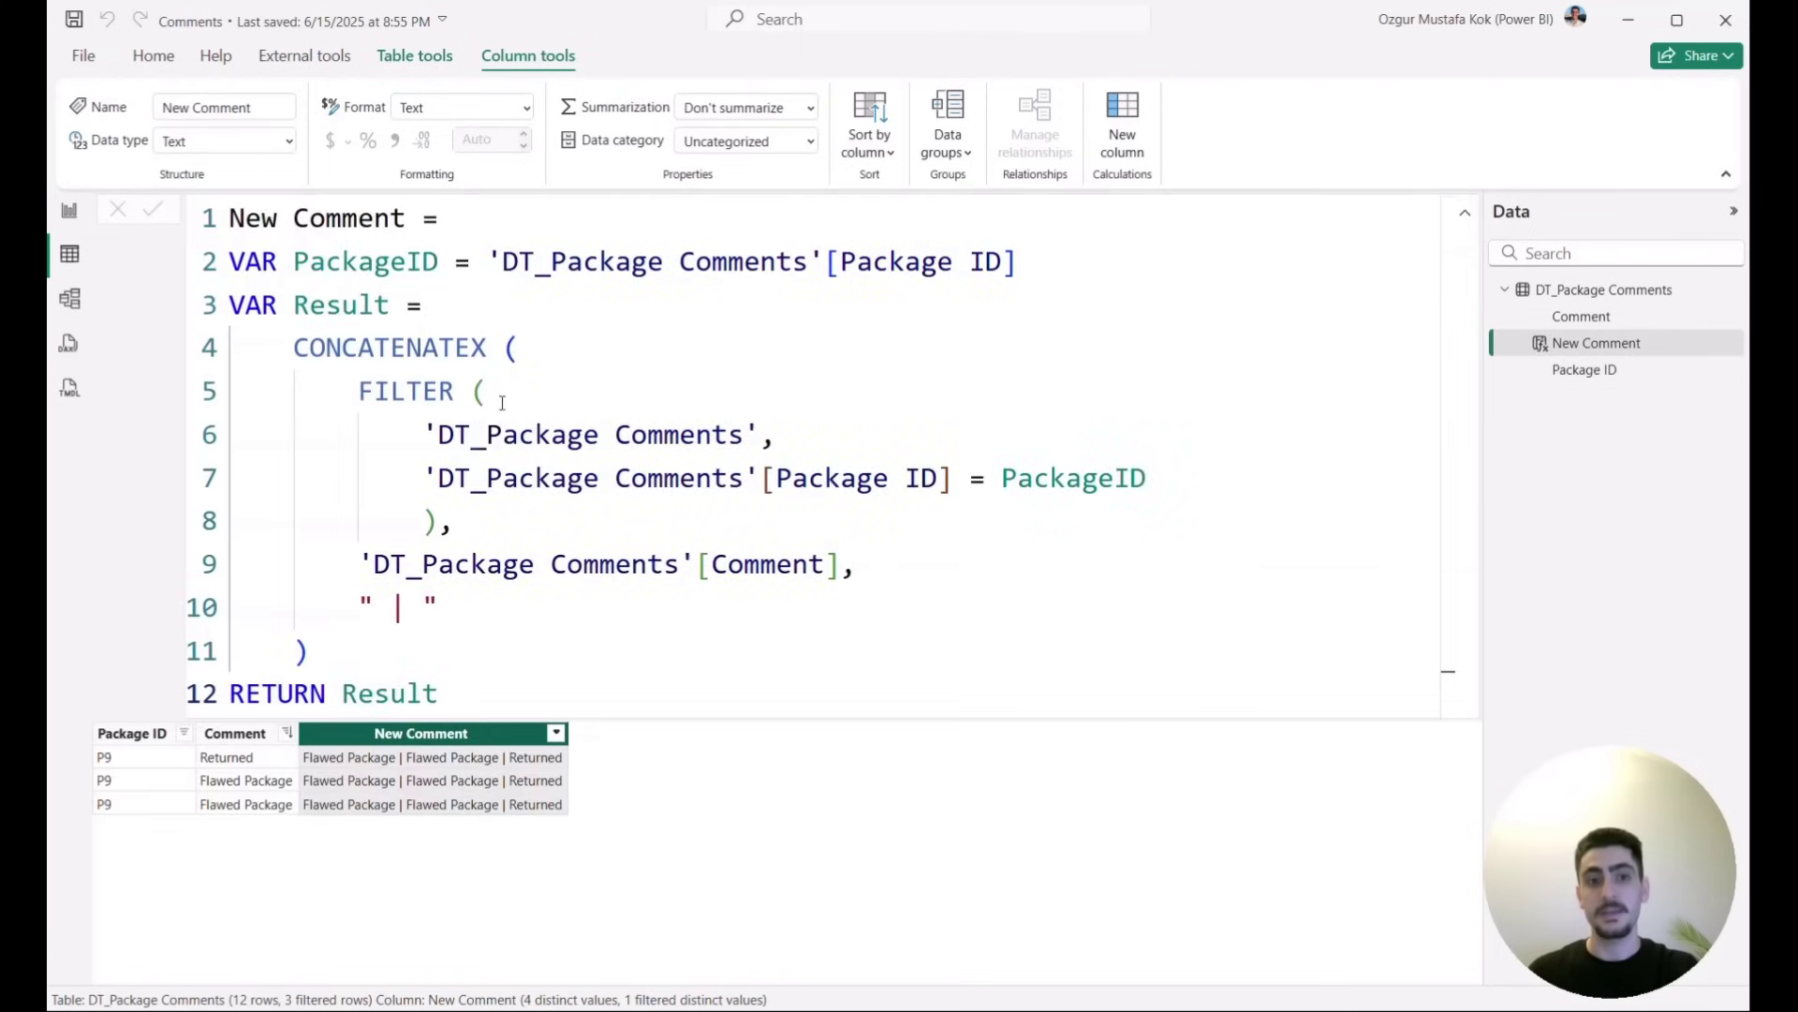
click(426, 433)
text(ALL)
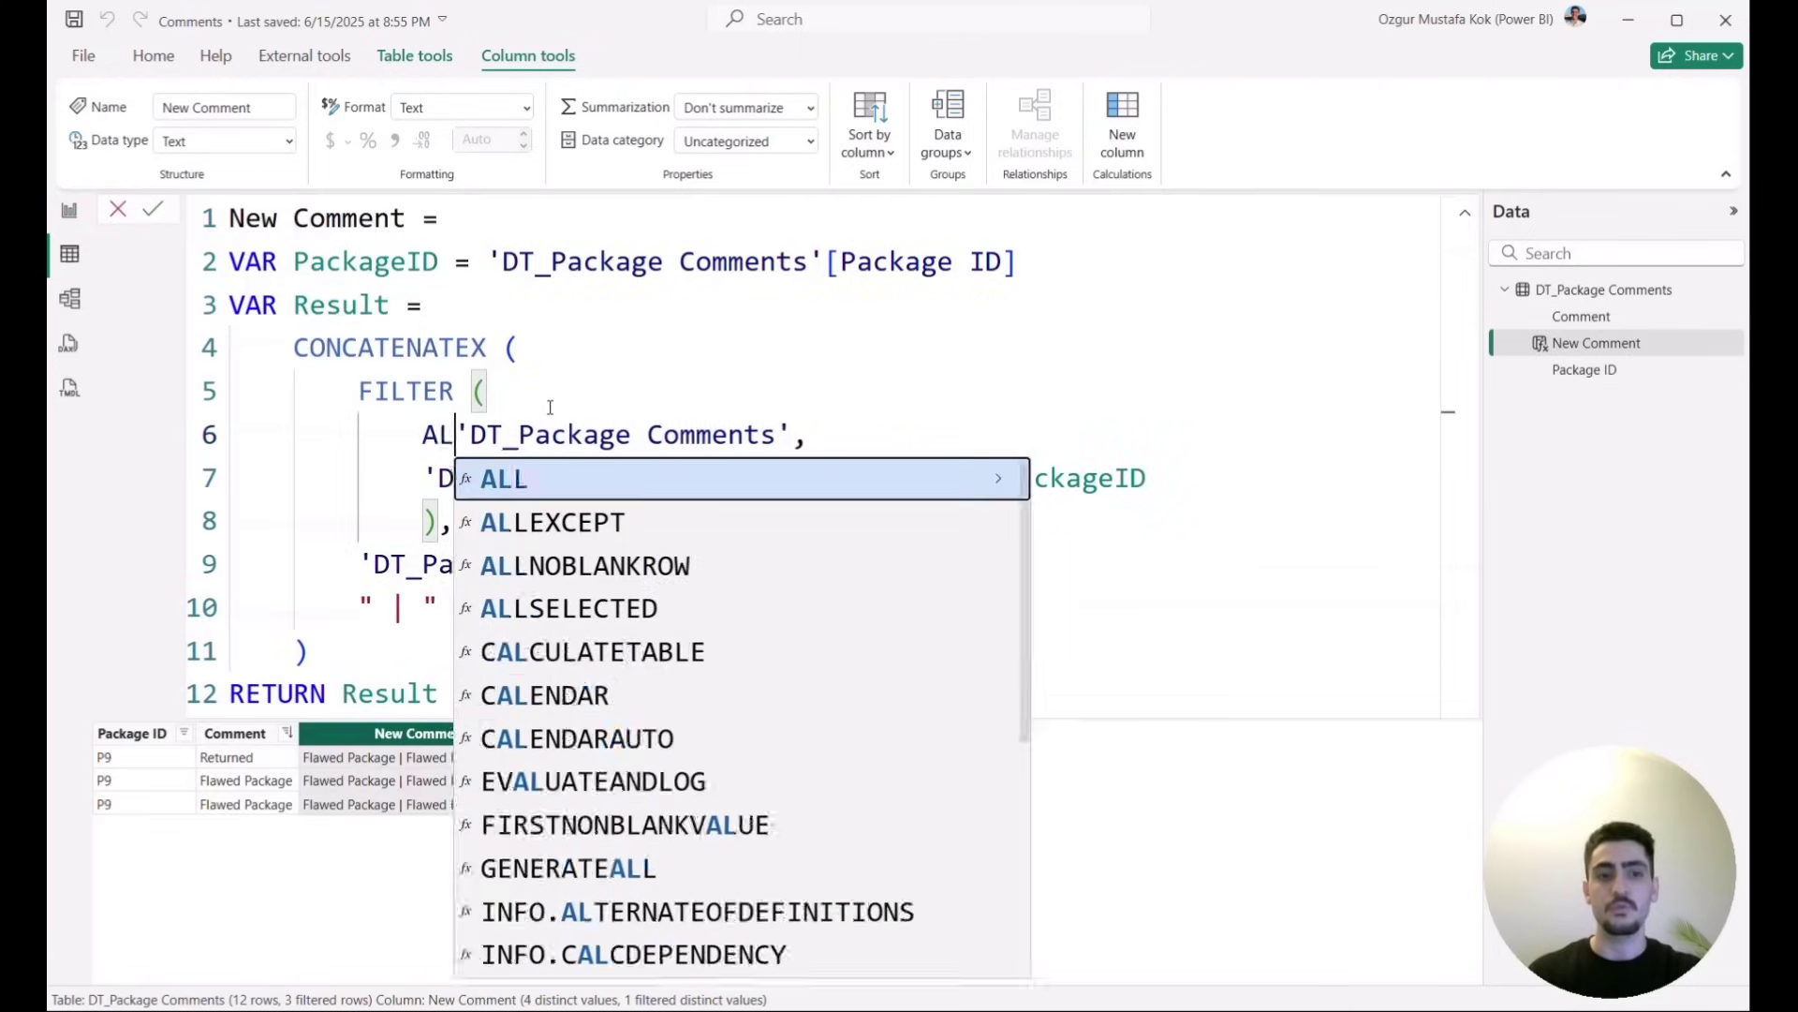
text(()
key(Left)
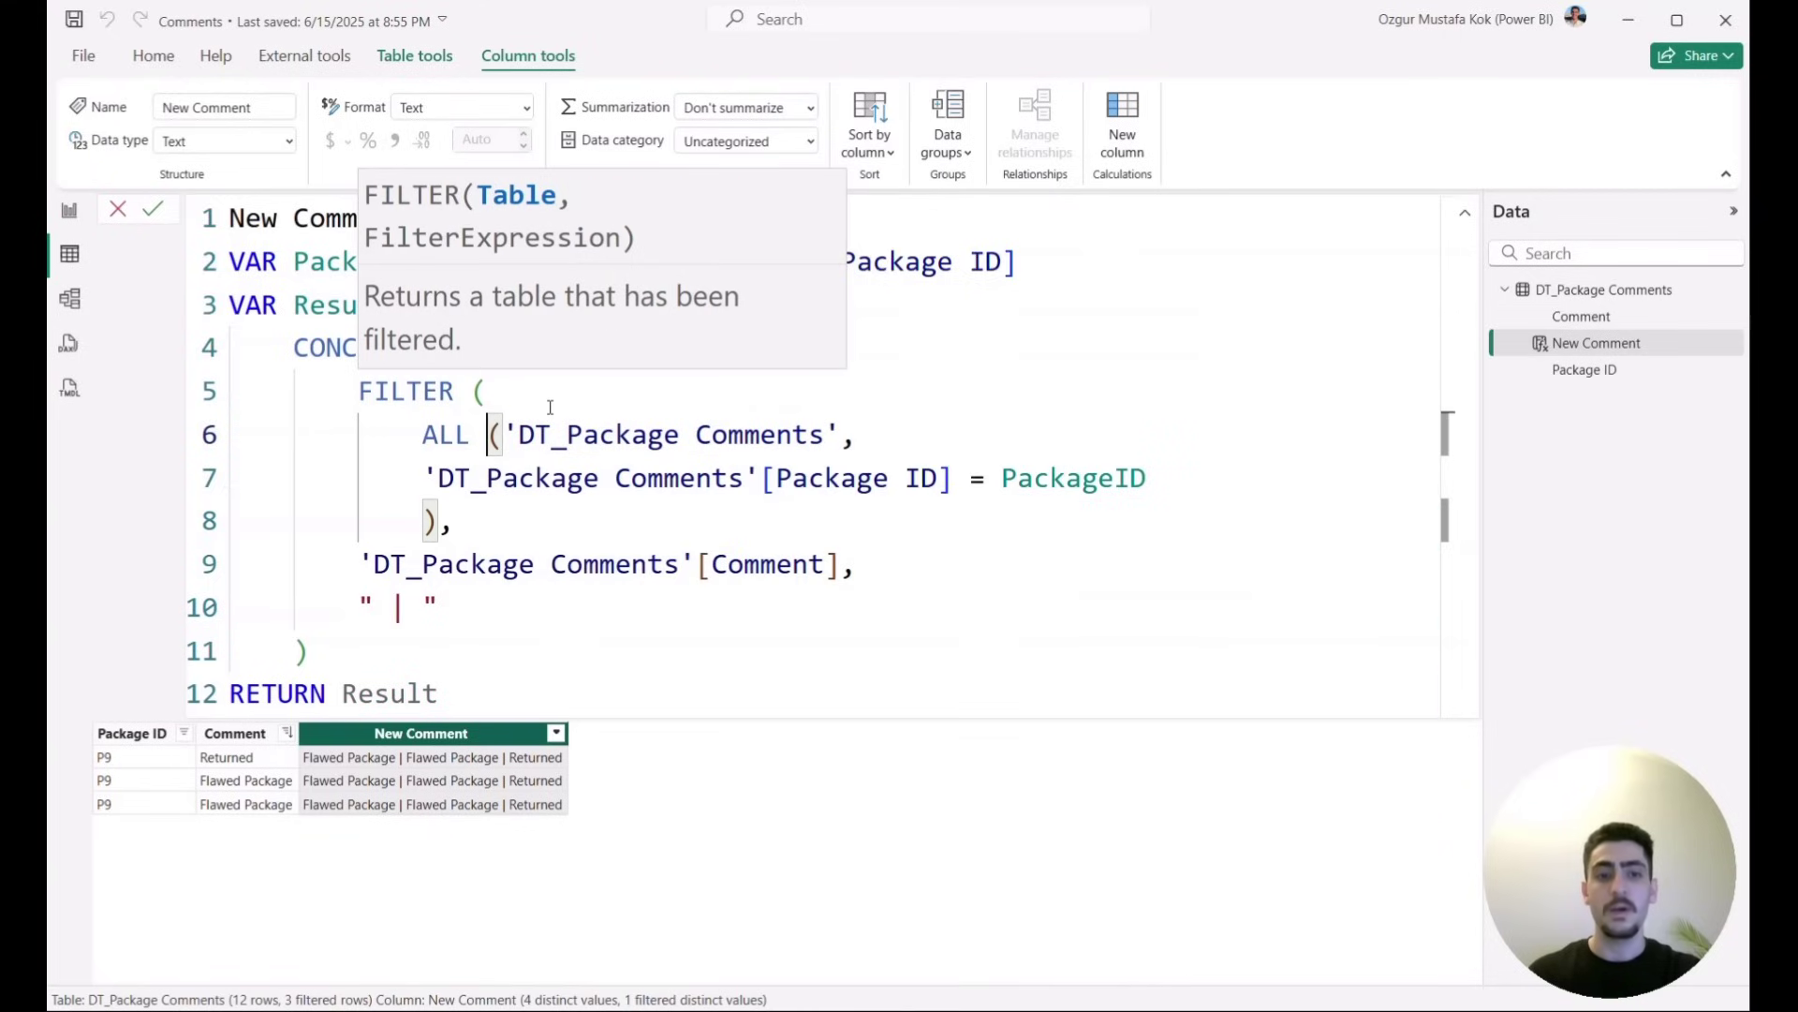
key(Right)
key(Right)
key(ctrl+Right)
key(End)
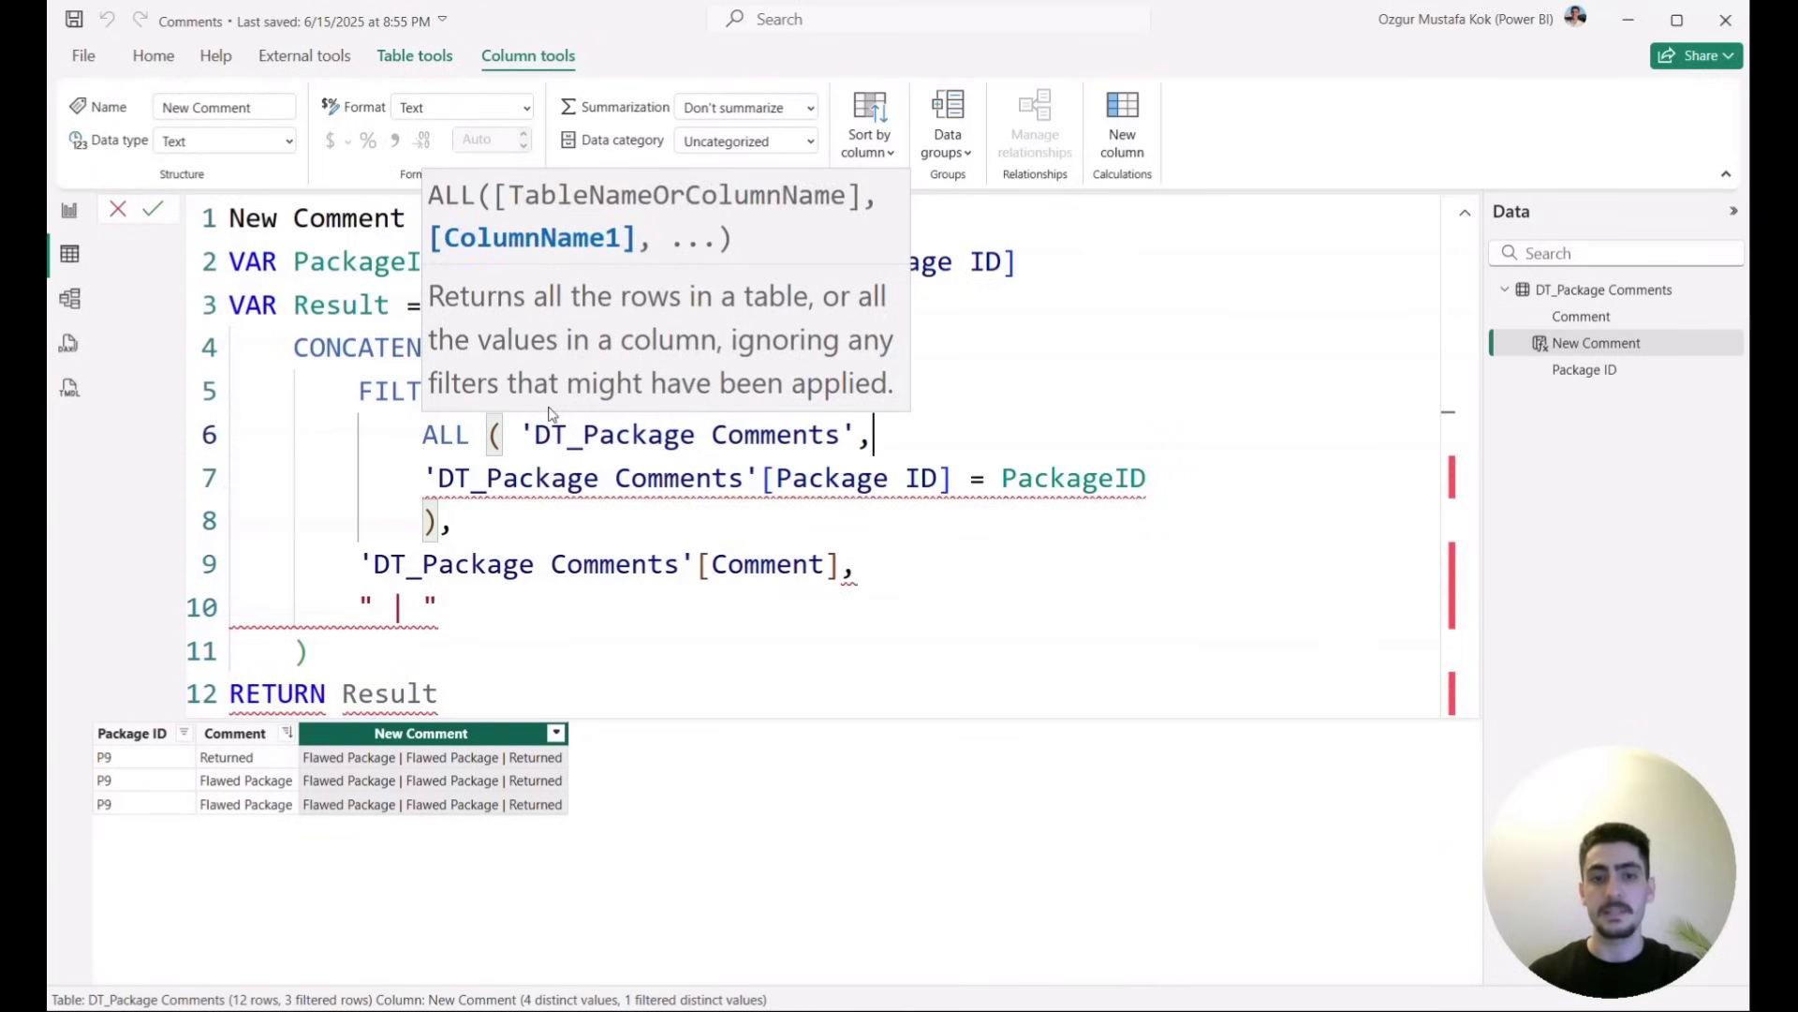
key(Left)
text())
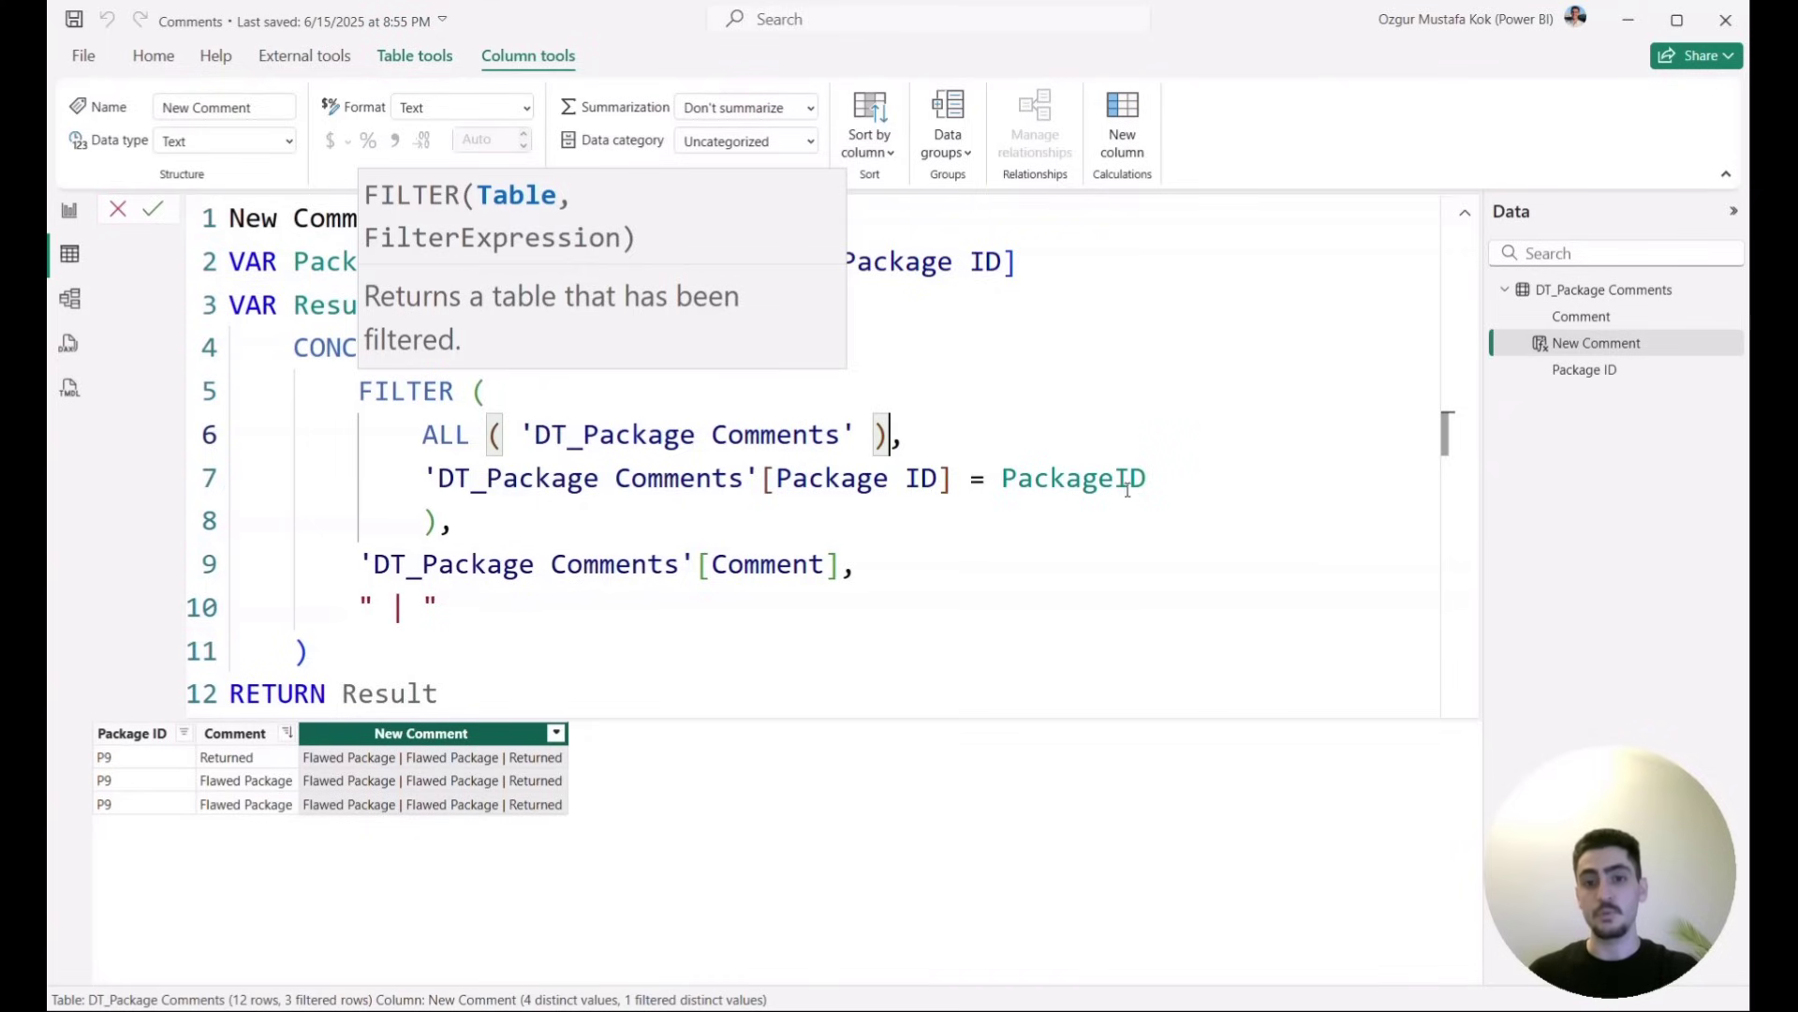
- Highlight the Package ID condition, commit the formula, and check the report's table
drag(1148, 479, 425, 489)
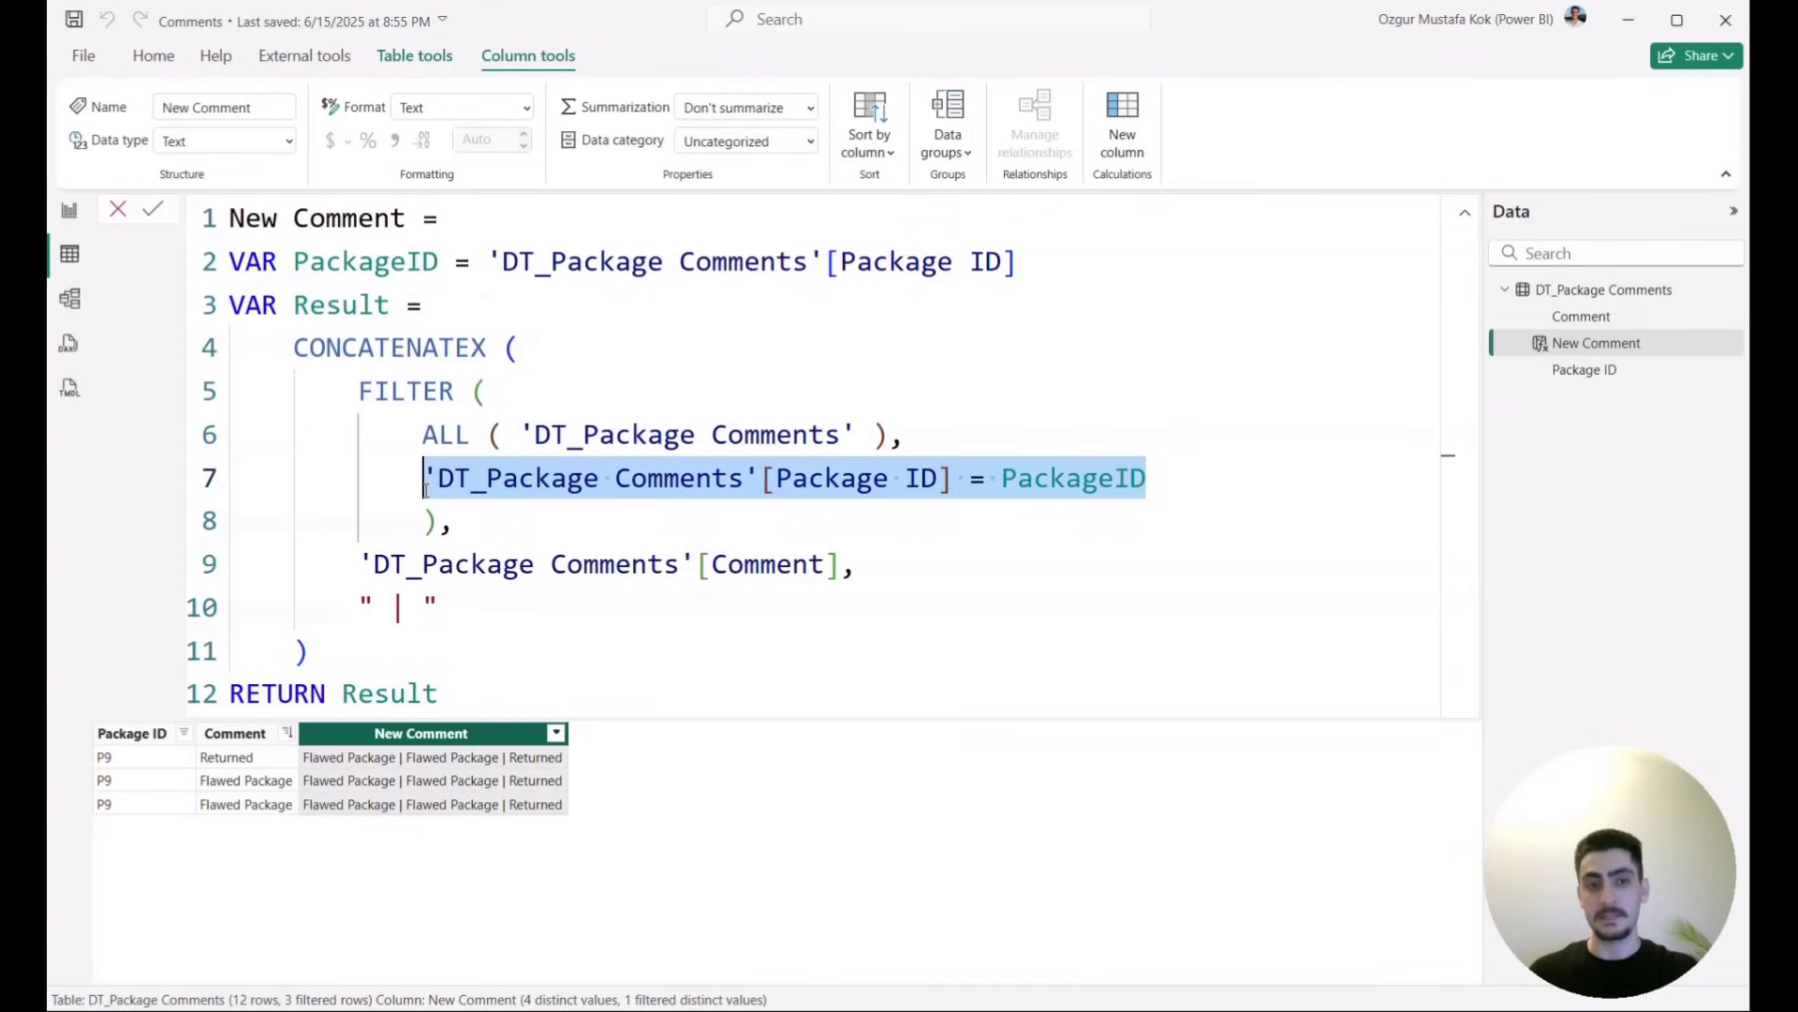
click(432, 660)
click(164, 215)
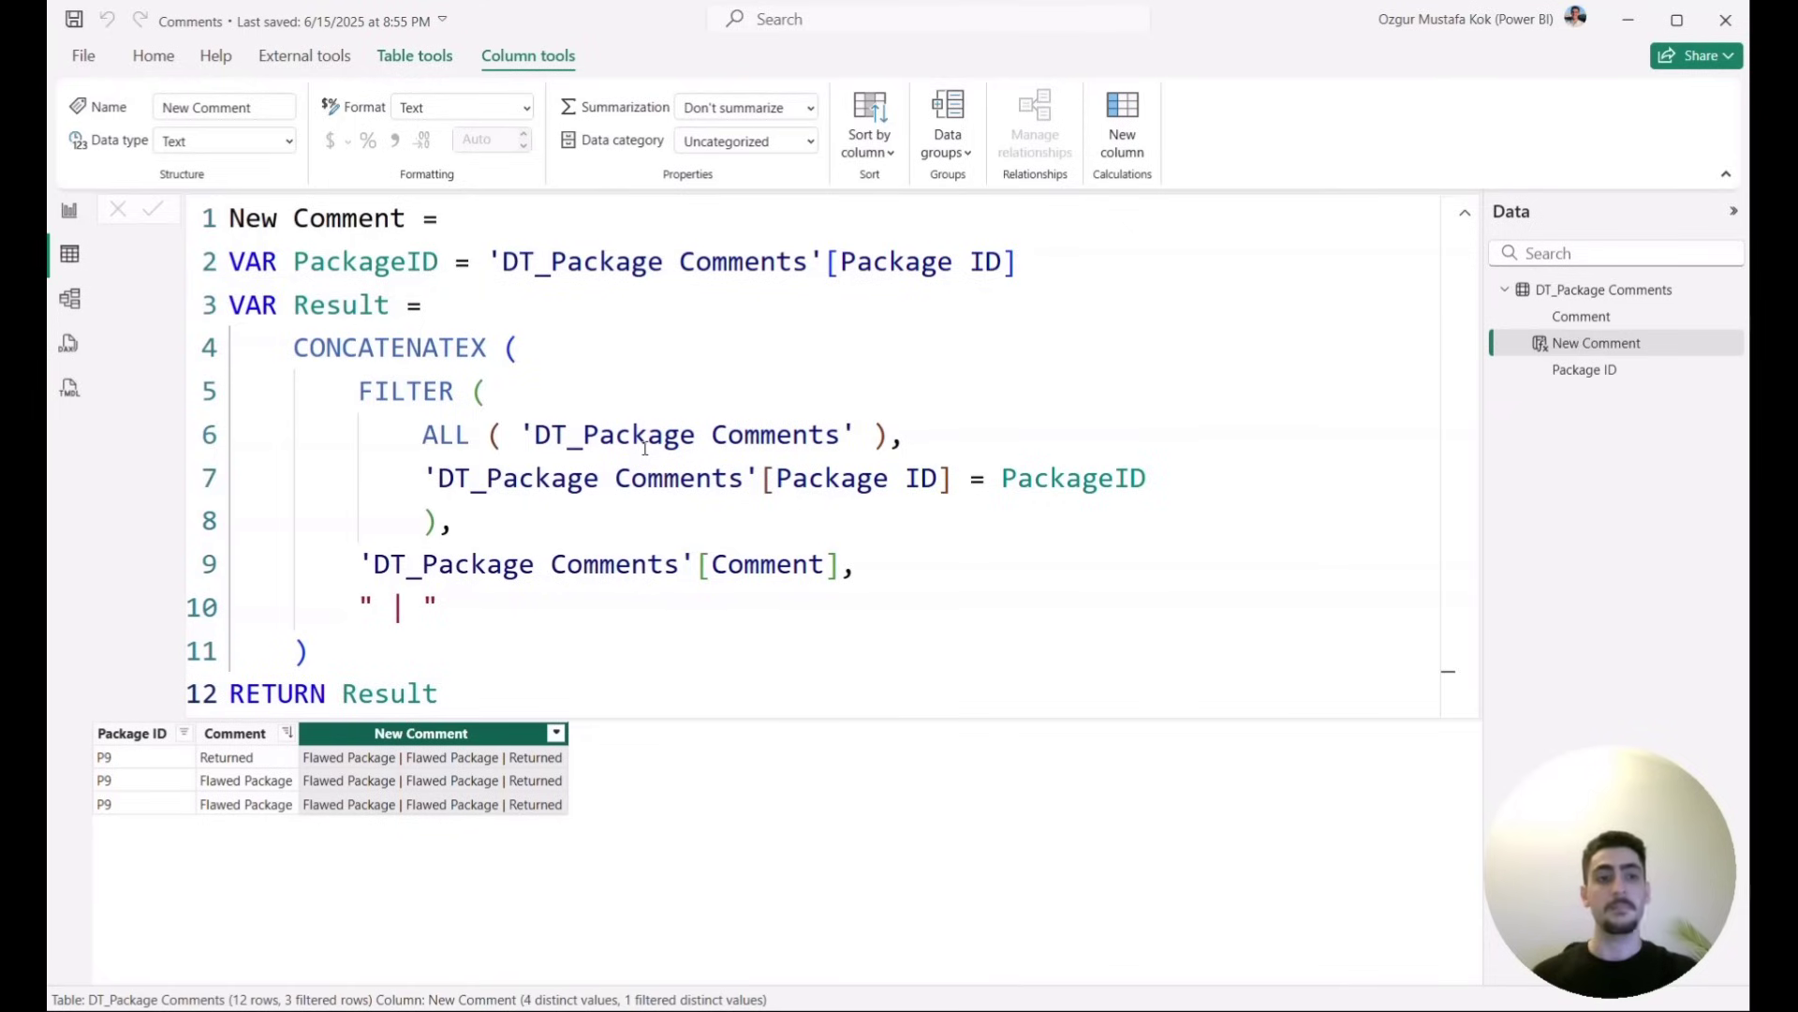
click(69, 210)
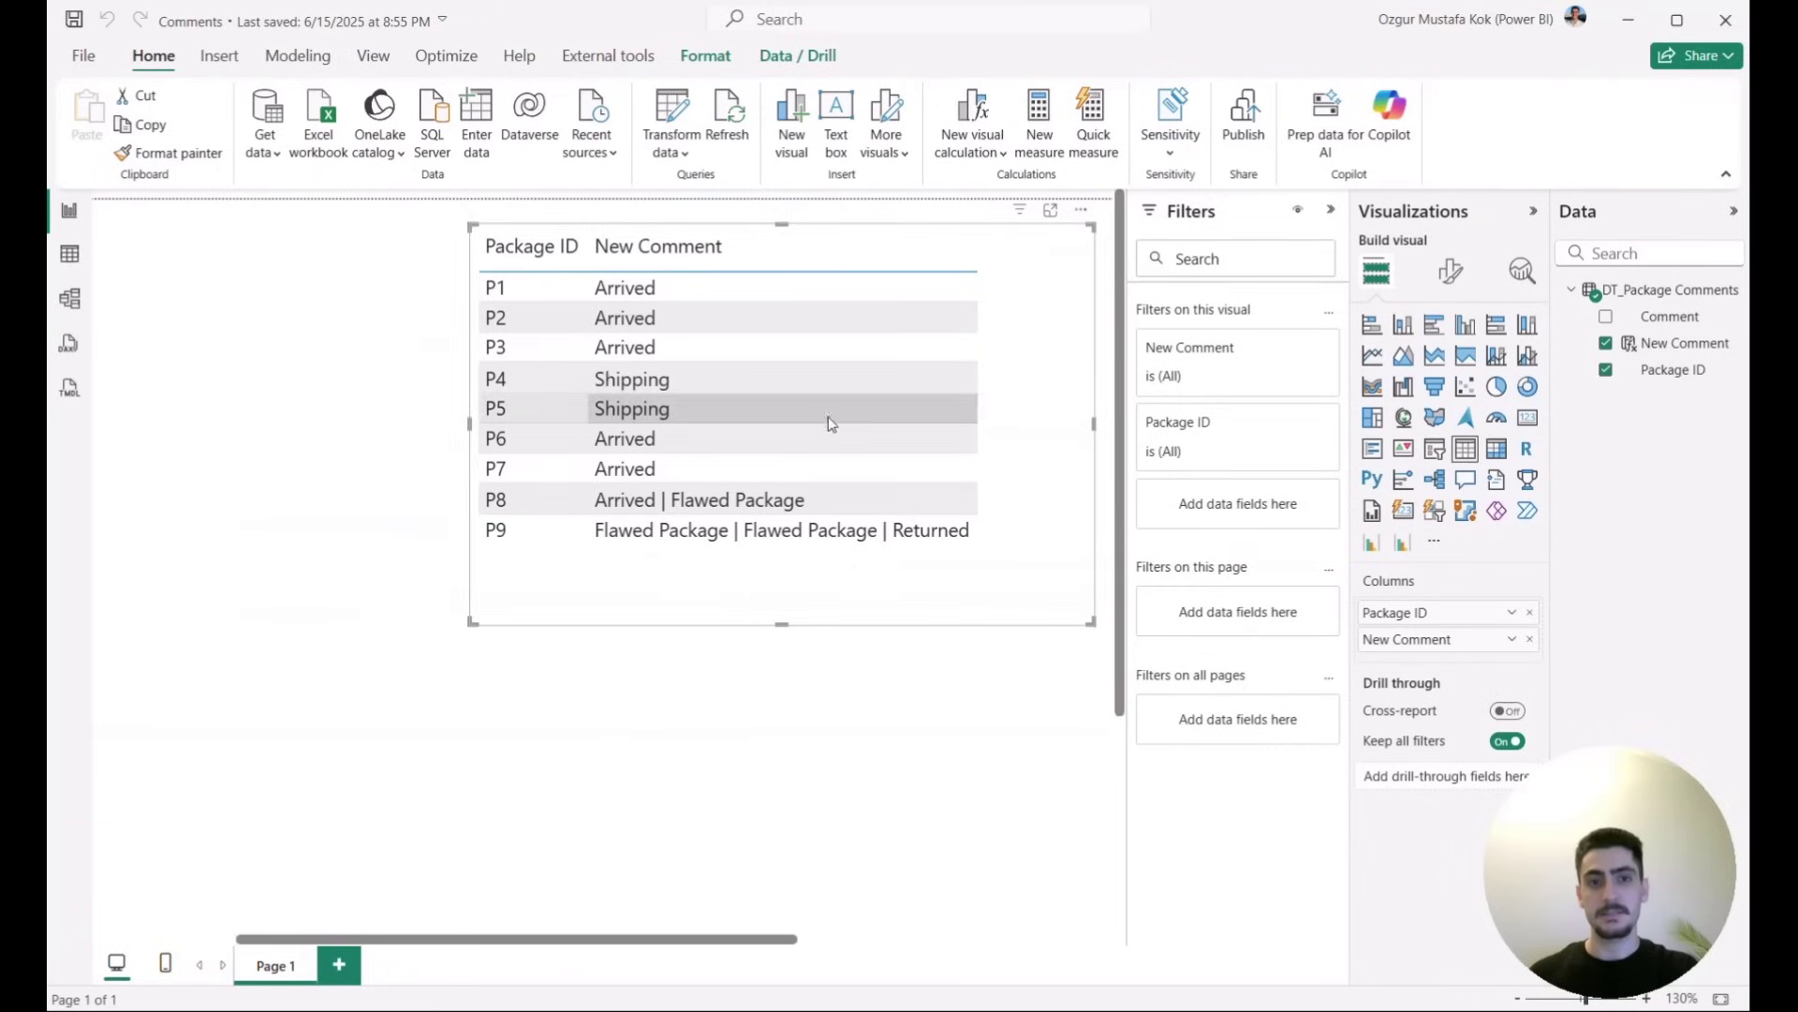